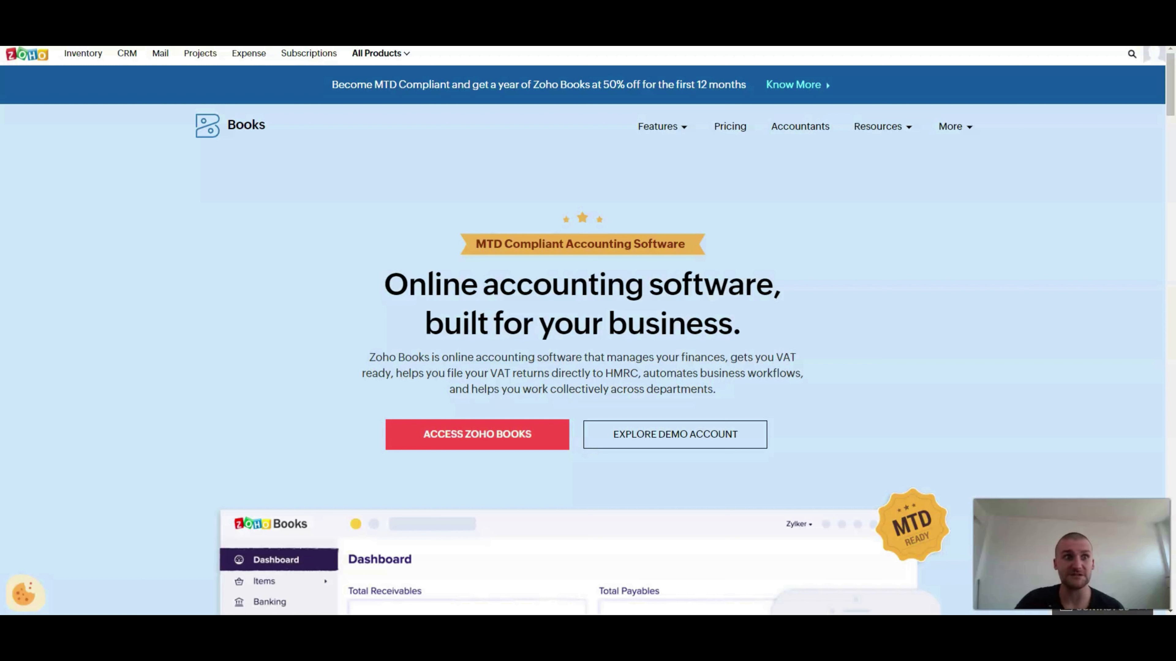
# Access the Zoho Books organisation and look over the Expenses and Bills pages of the Purchases section.
pyautogui.click(459, 433)
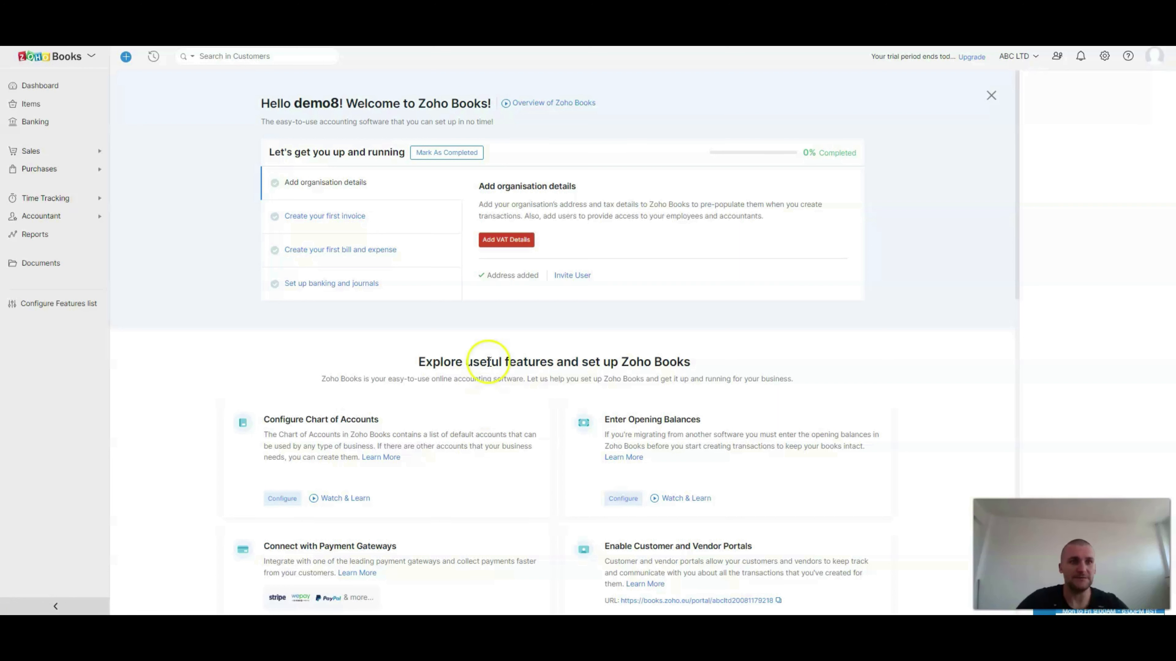
pyautogui.click(31, 170)
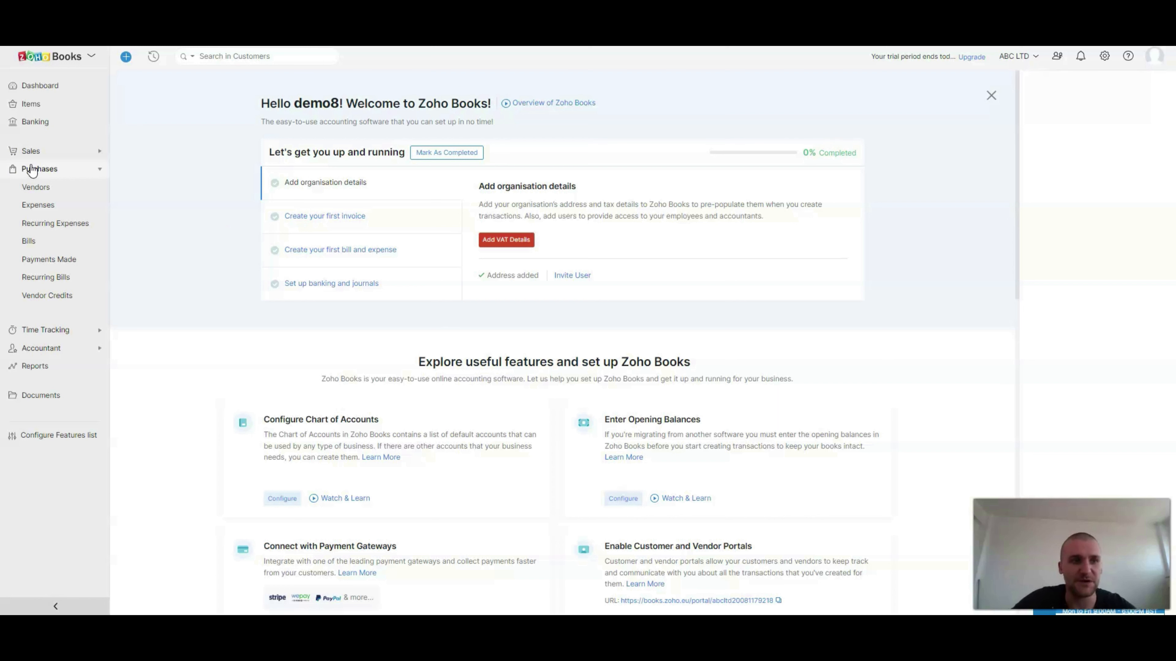
pyautogui.click(85, 171)
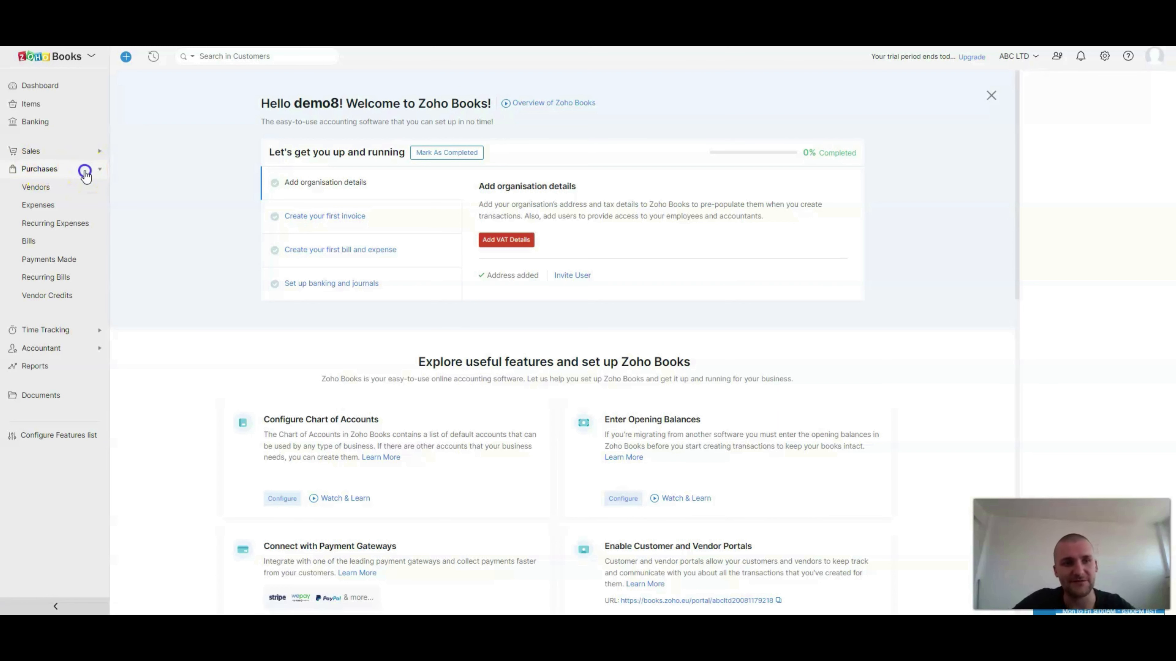
pyautogui.click(85, 172)
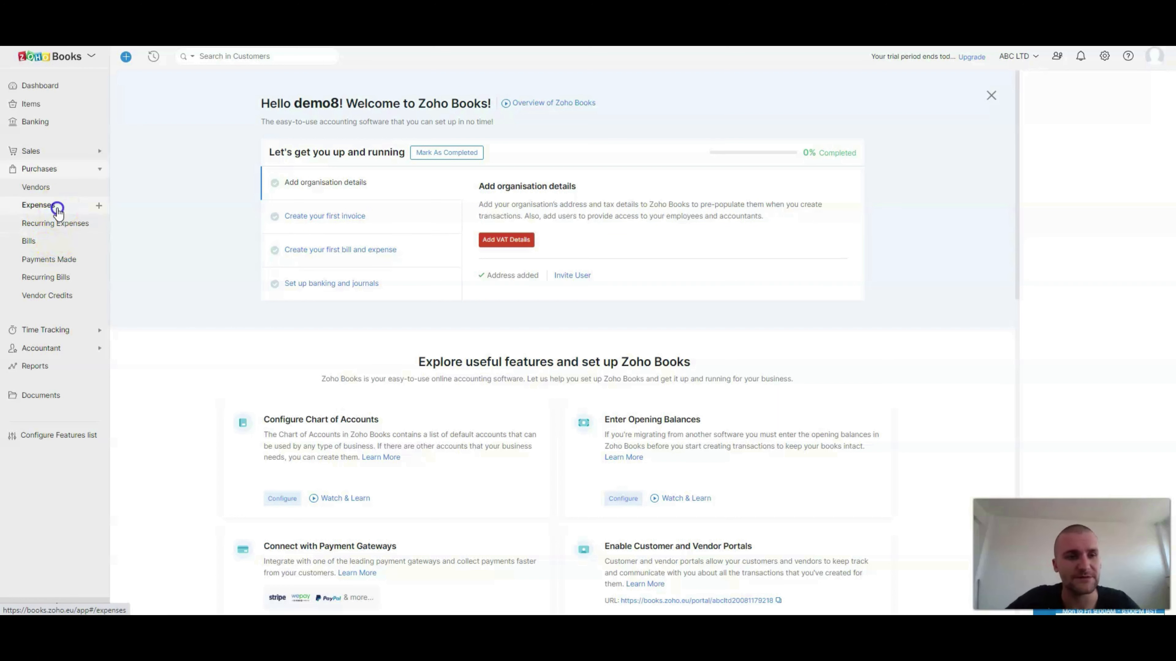
pyautogui.click(52, 203)
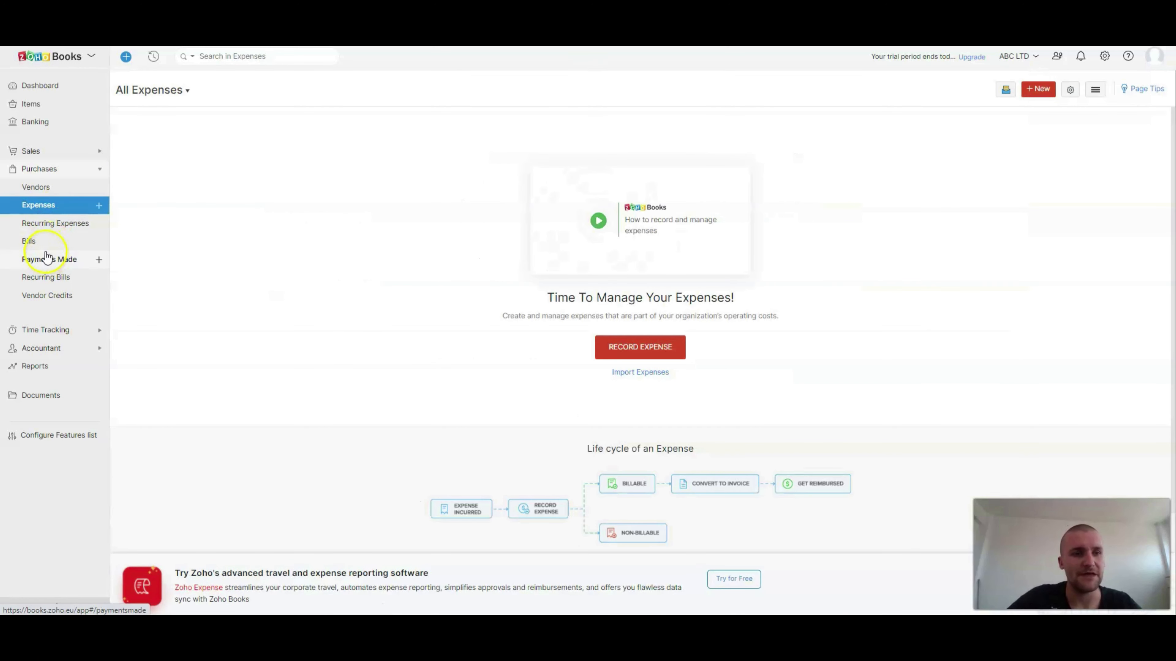
pyautogui.click(50, 243)
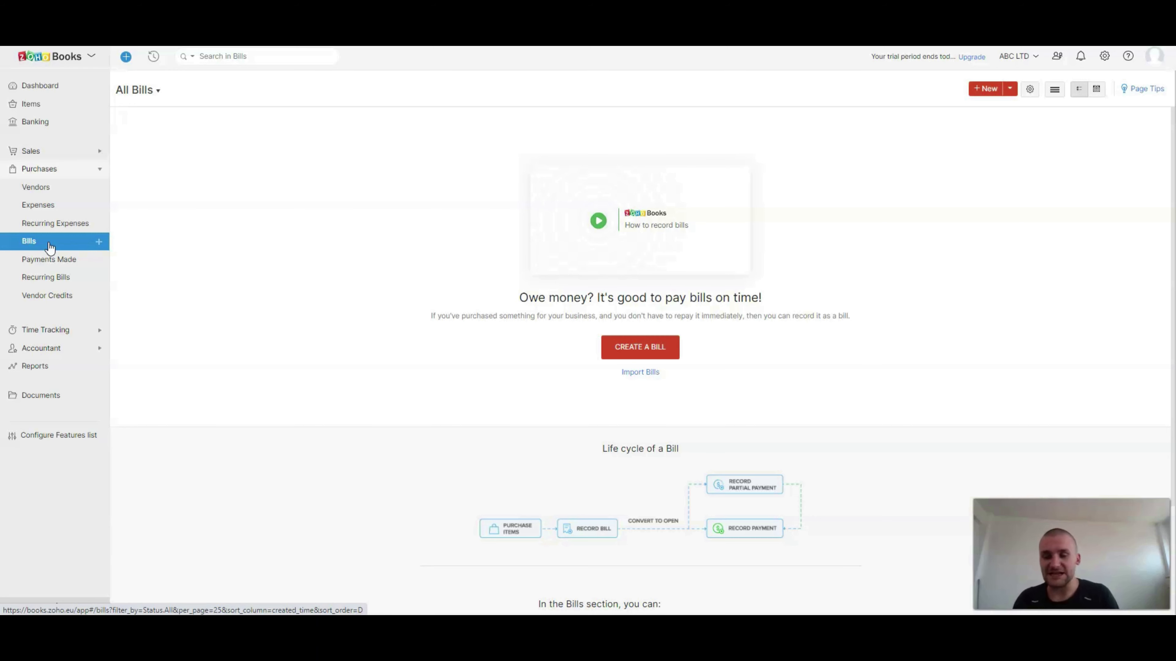
# Start recording a new expense dated 03/08/2022 and assign it to the Advertising And Marketing expense account.
pyautogui.click(42, 209)
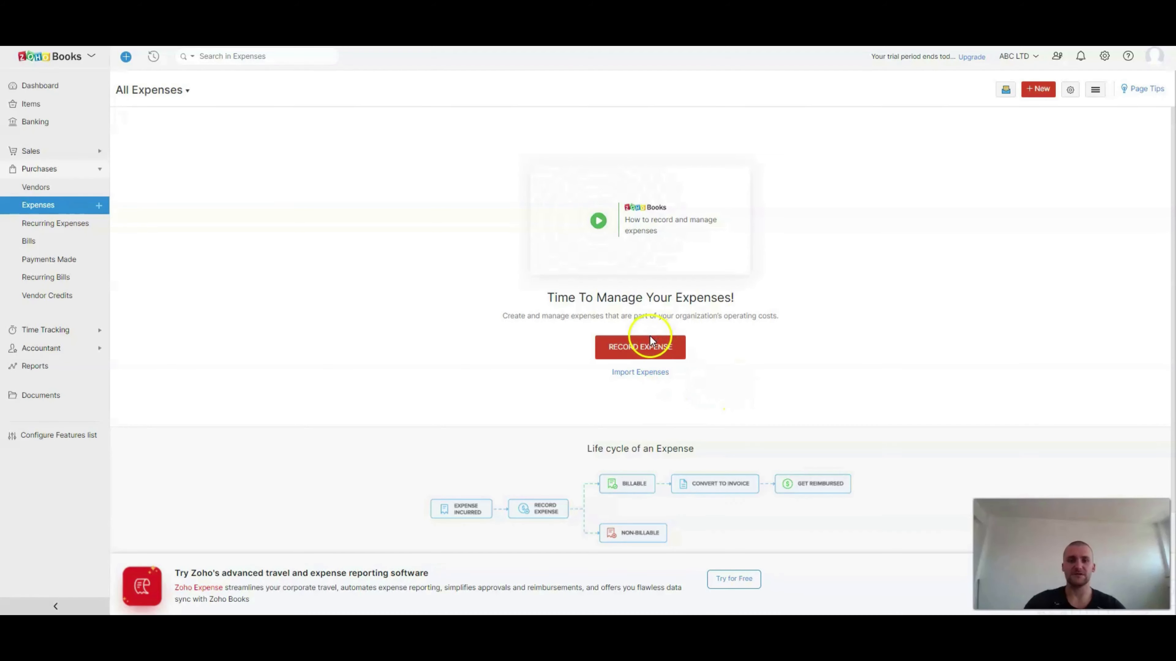
pyautogui.click(650, 345)
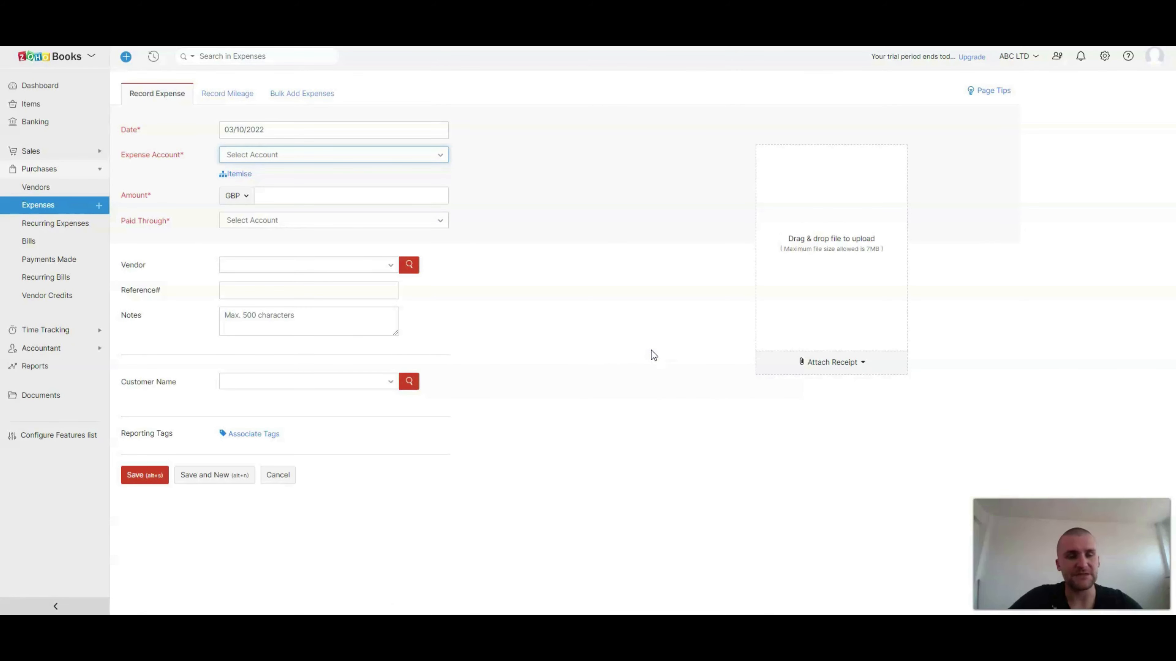
pyautogui.click(284, 131)
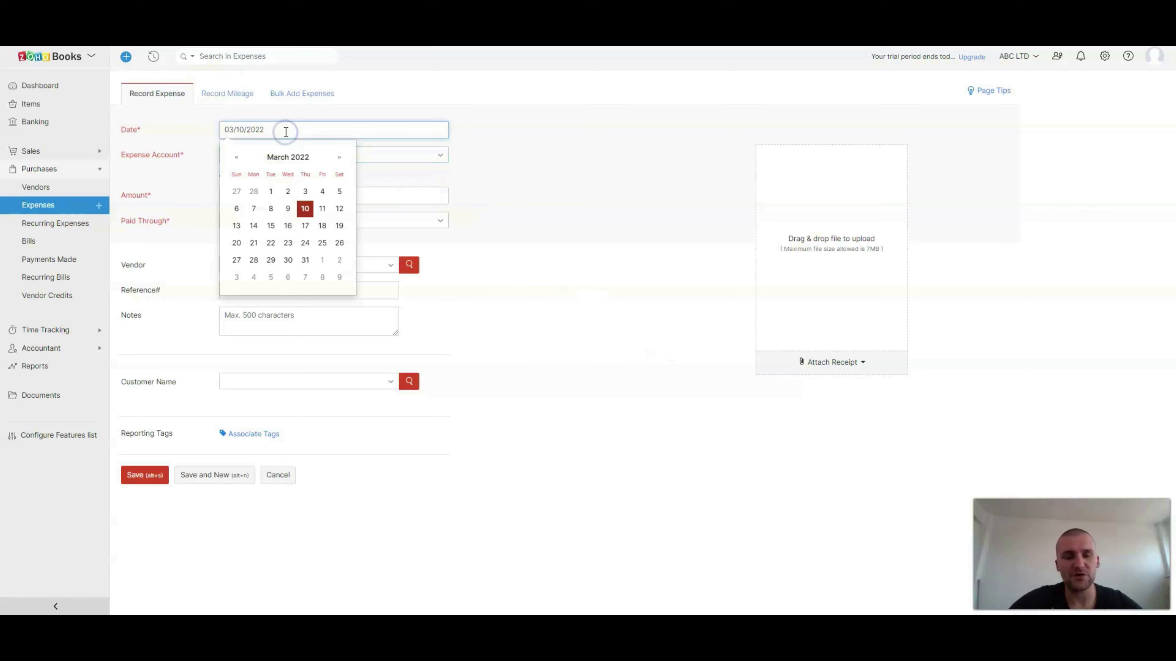
pyautogui.click(270, 209)
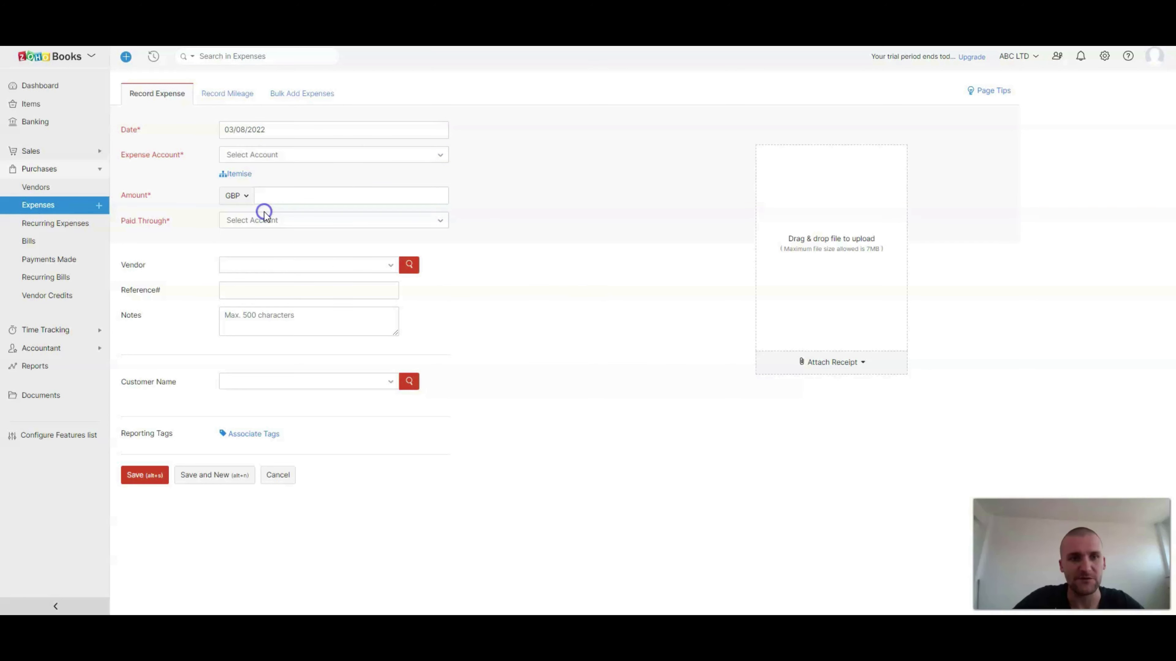
pyautogui.click(326, 154)
pyautogui.scroll(-1, 317, 249)
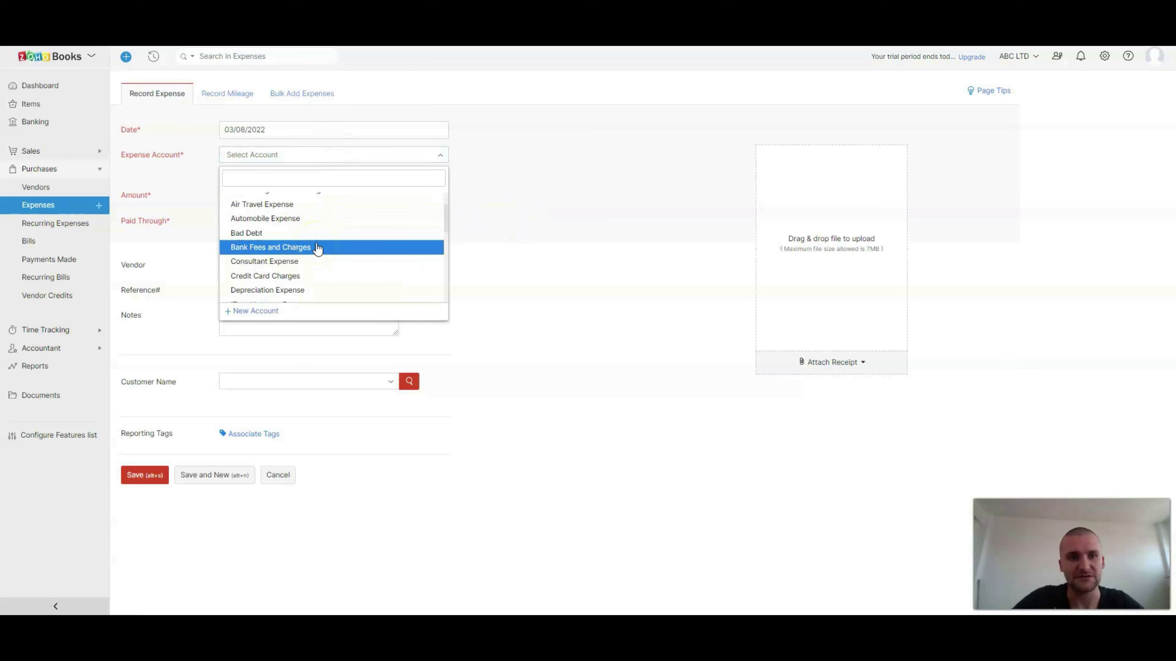
pyautogui.scroll(2, 269, 248)
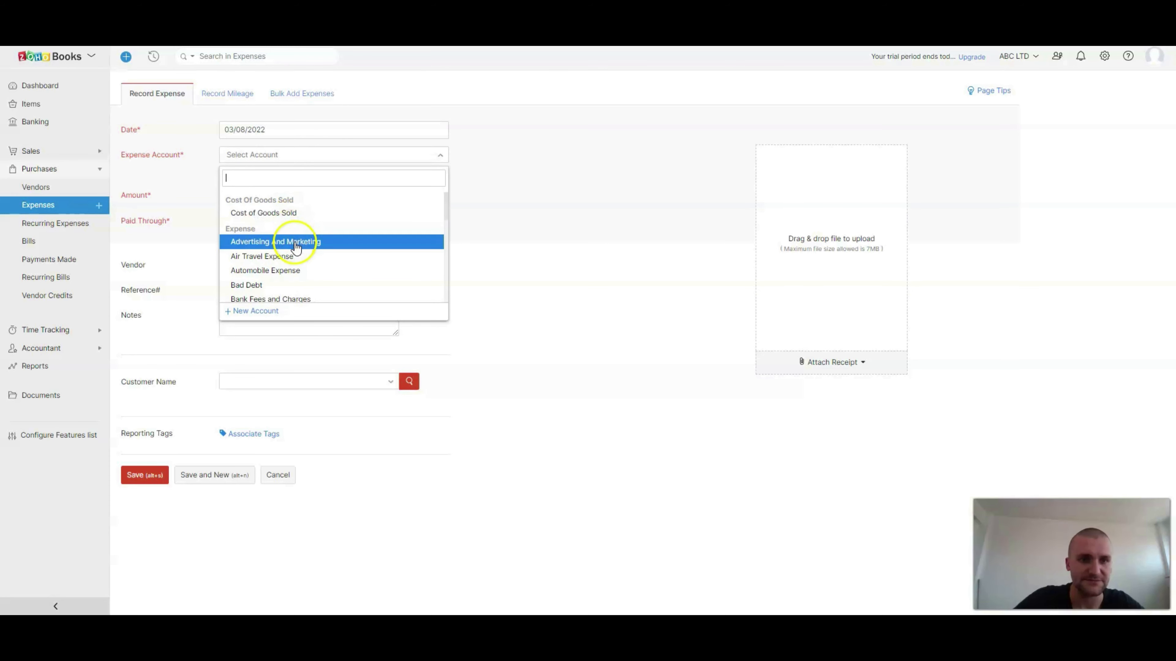
pyautogui.click(293, 242)
pyautogui.click(490, 253)
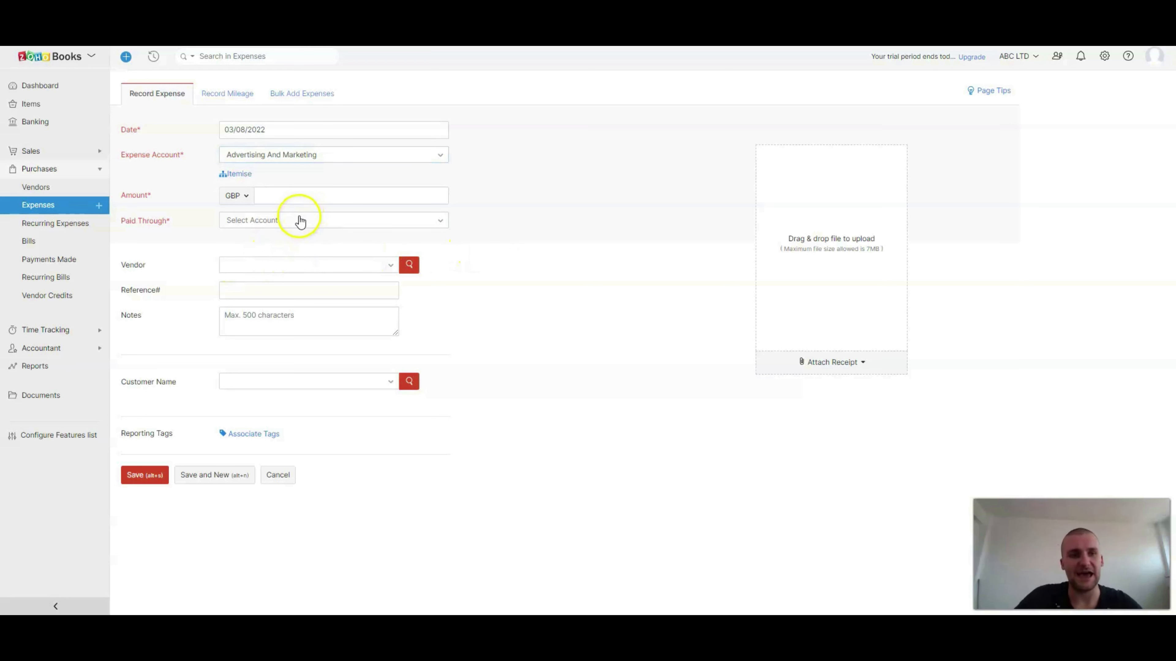
pyautogui.click(344, 196)
pyautogui.click(326, 265)
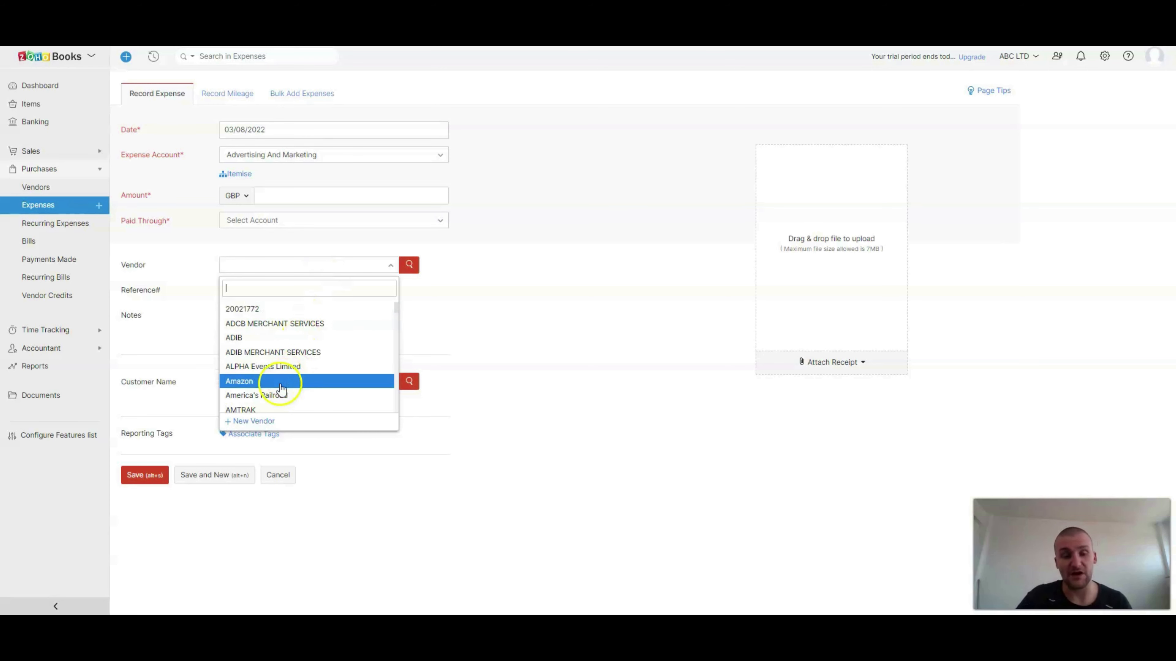
pyautogui.click(257, 420)
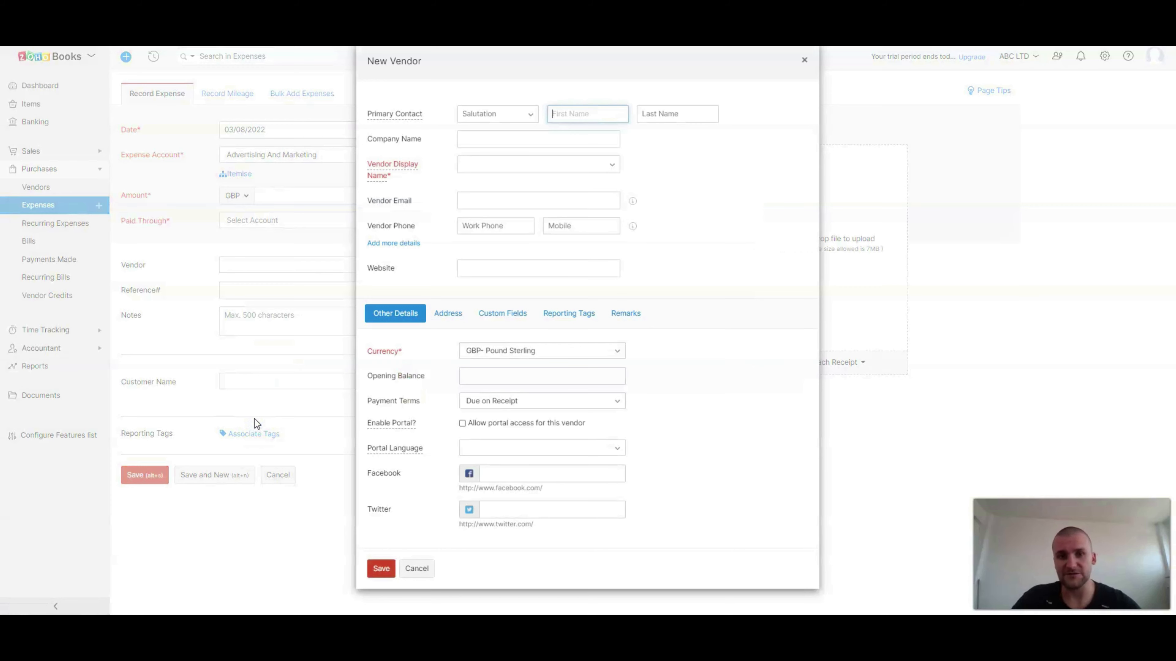
pyautogui.click(805, 63)
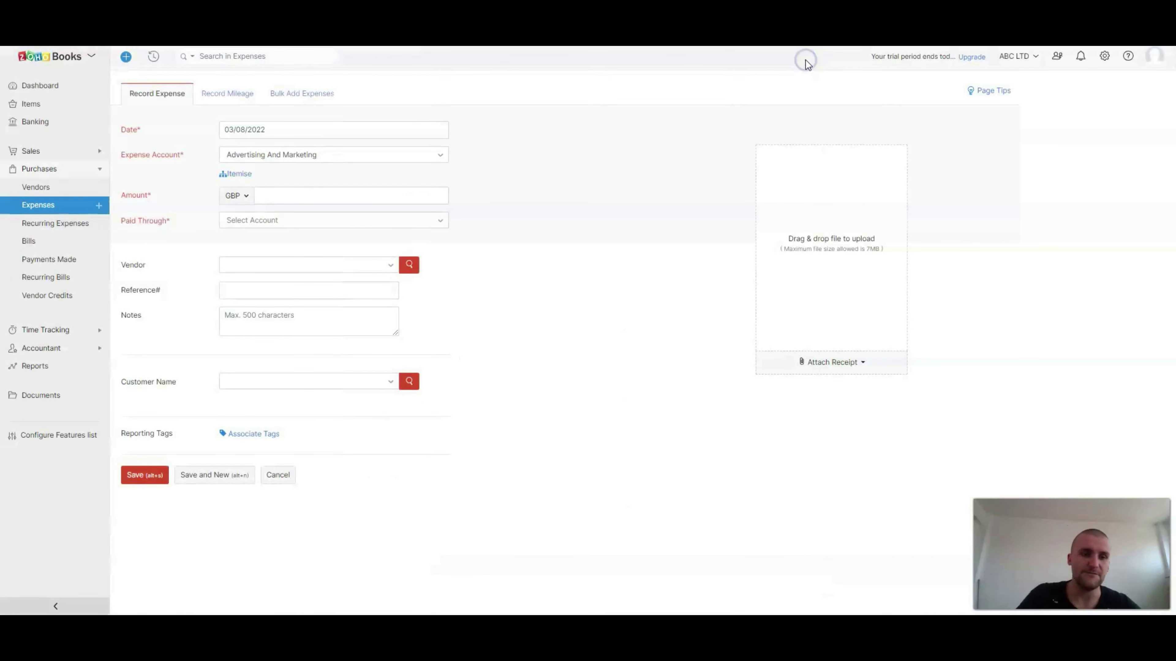
# Choose Amazon as the expense's vendor and enter "AWS Services" as its reference.
pyautogui.click(267, 267)
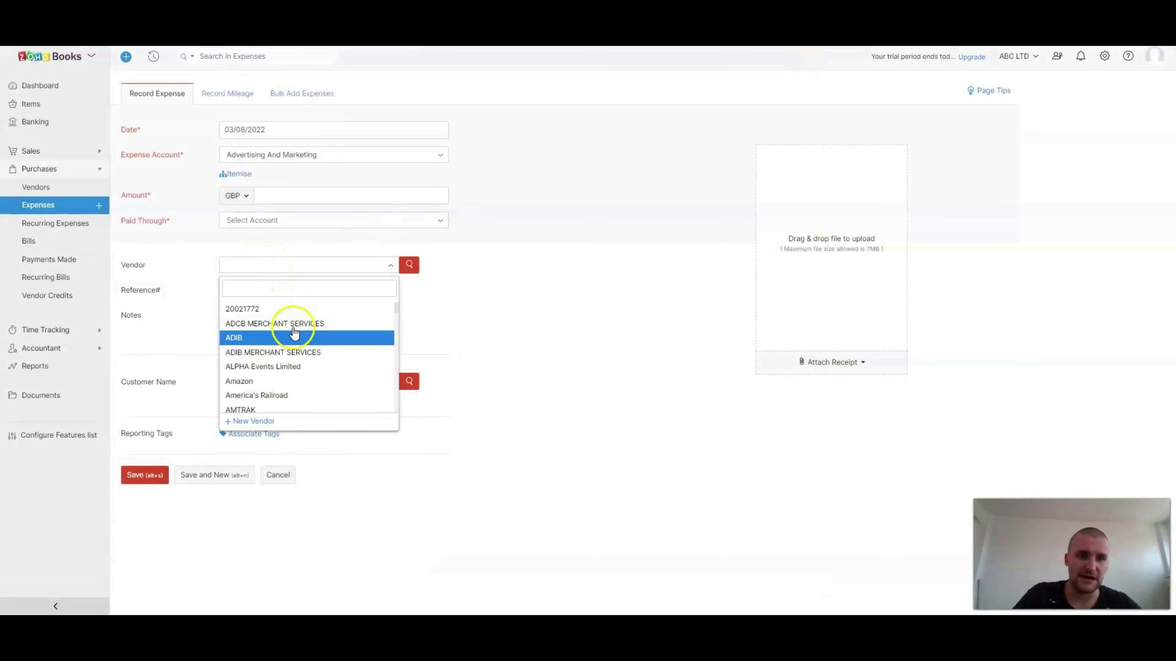
pyautogui.click(255, 382)
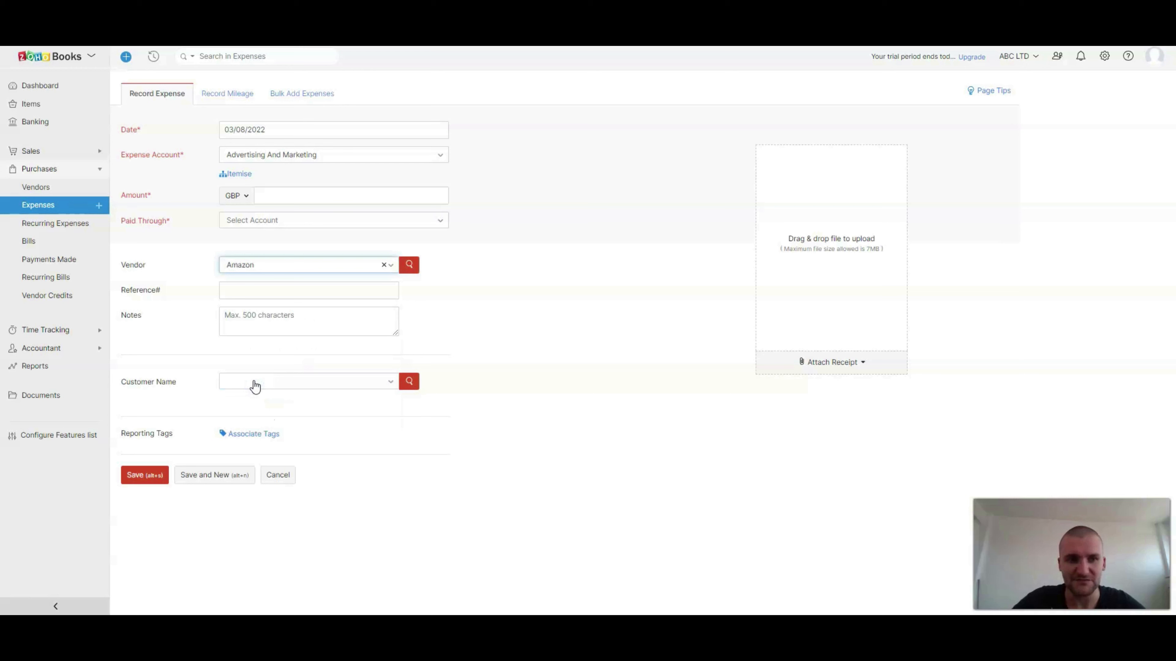
pyautogui.click(318, 295)
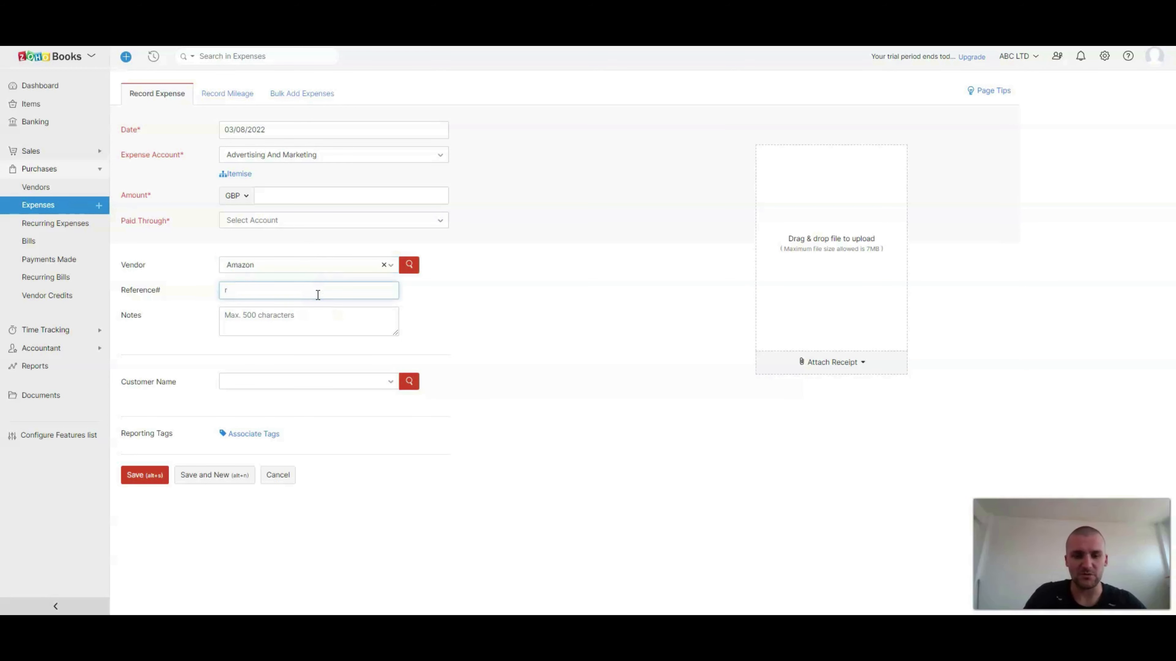
pyautogui.write('cump')
pyautogui.press('BackSpace')
pyautogui.press('BackSpace')
pyautogui.press('BackSpace')
pyautogui.press('BackSpace')
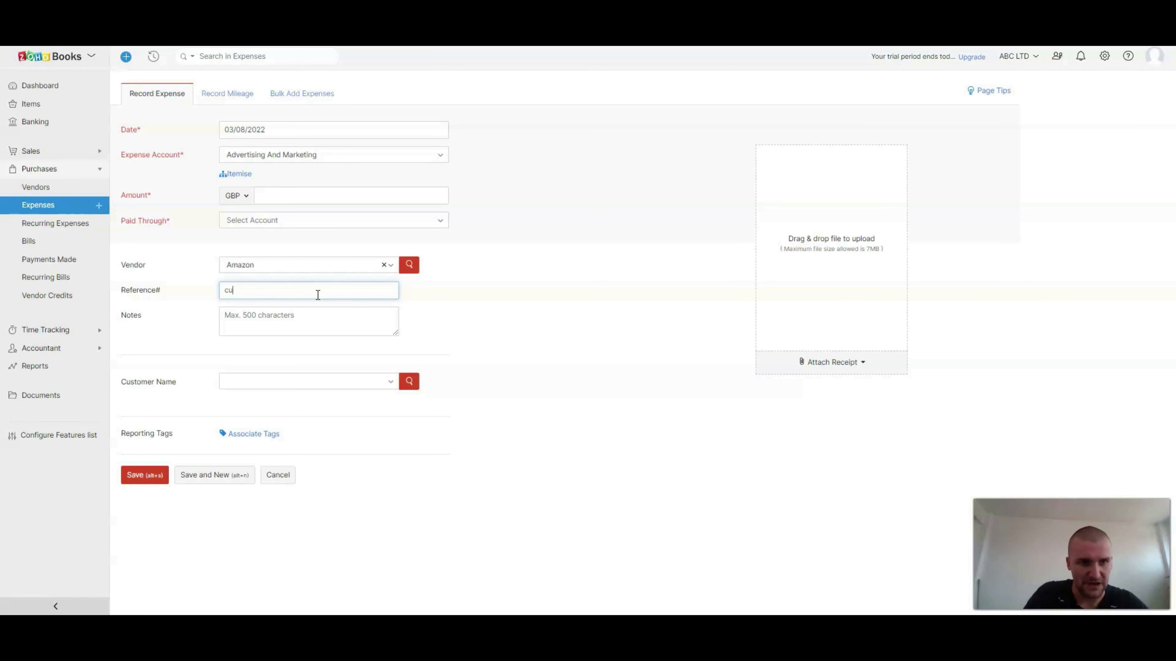
pyautogui.write('AWS S')
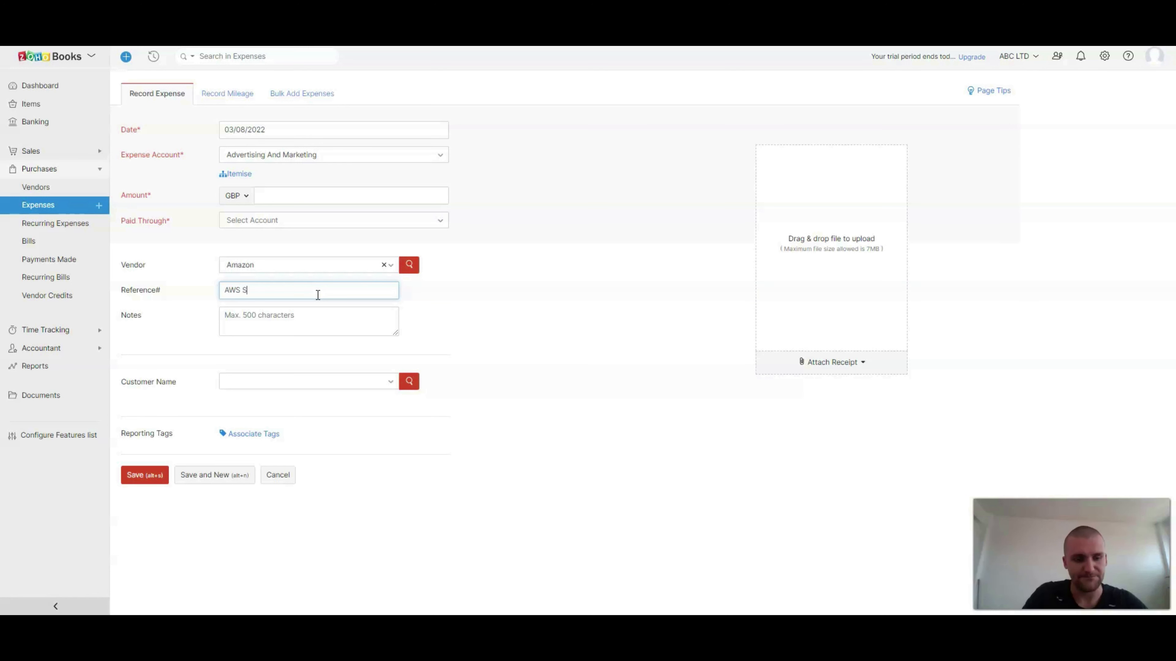
pyautogui.write('ervices')
pyautogui.click(305, 320)
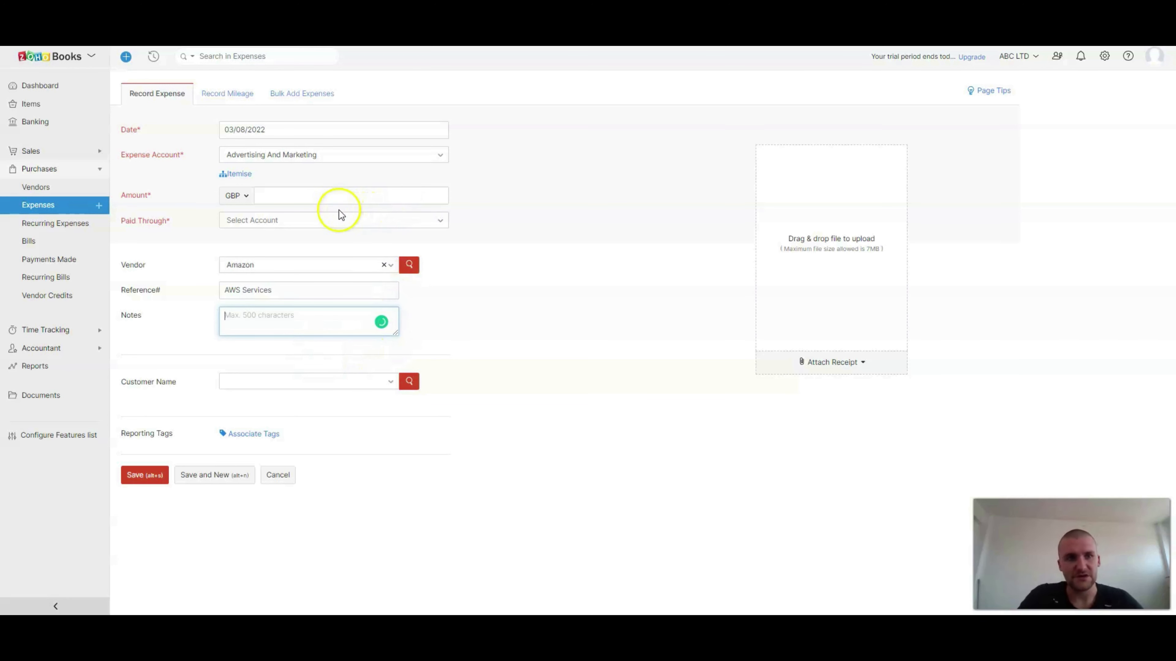
# Enter 53 GBP as the expense amount and dismiss the Malwarebytes update notification.
pyautogui.click(365, 192)
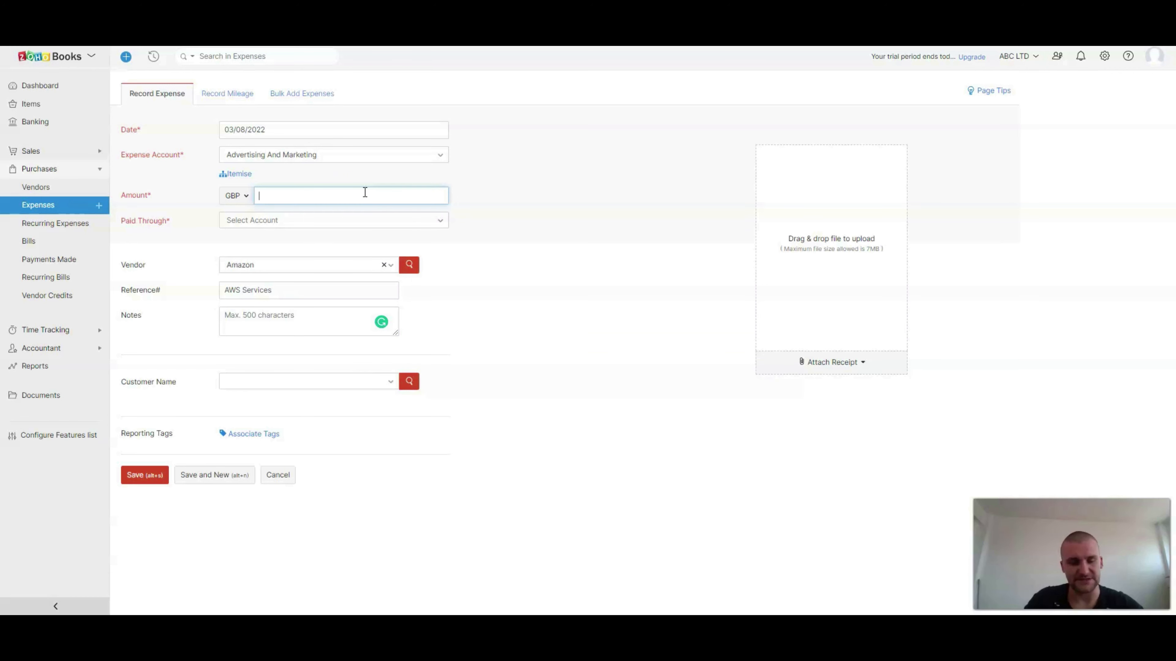
pyautogui.write('53')
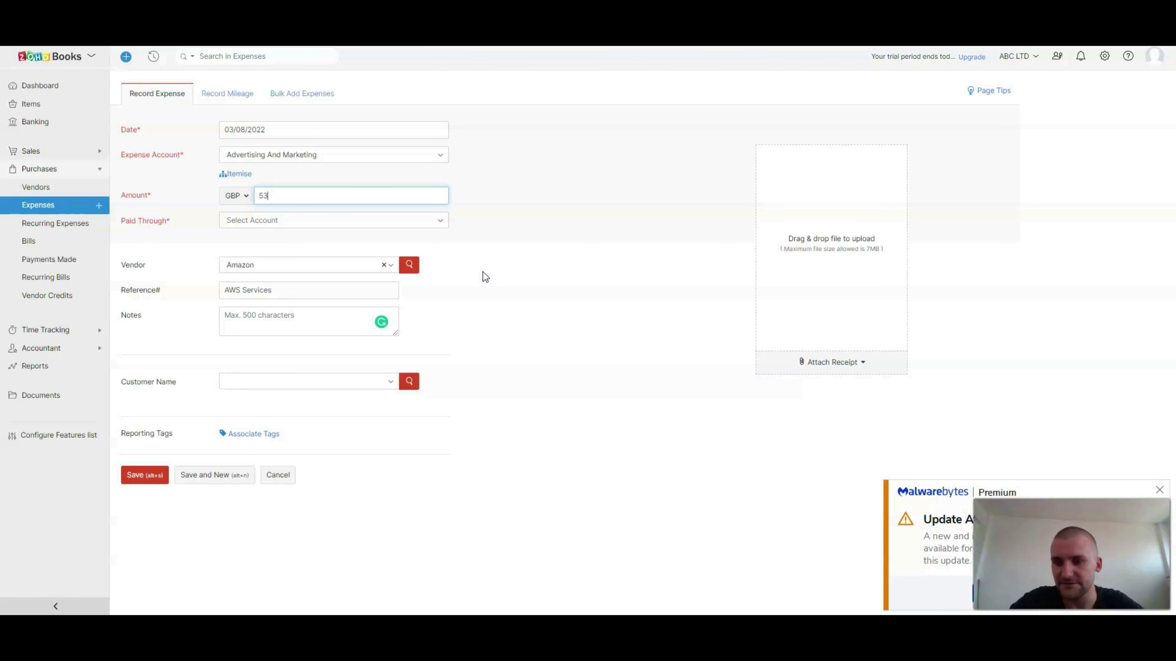
pyautogui.click(324, 305)
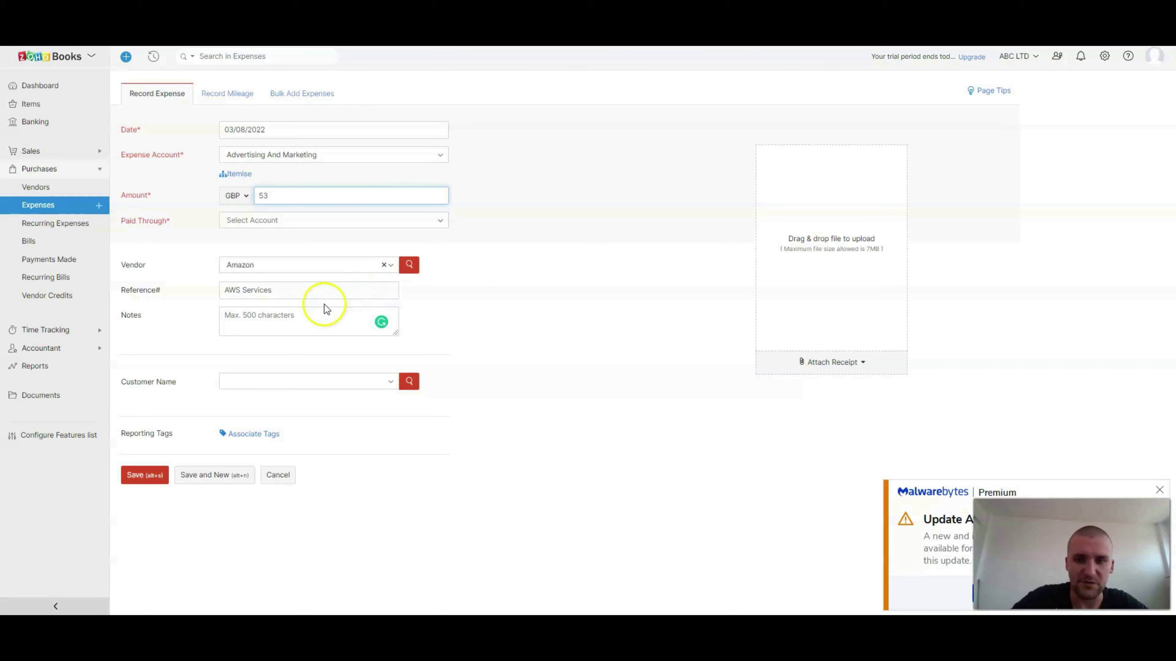
pyautogui.click(1159, 489)
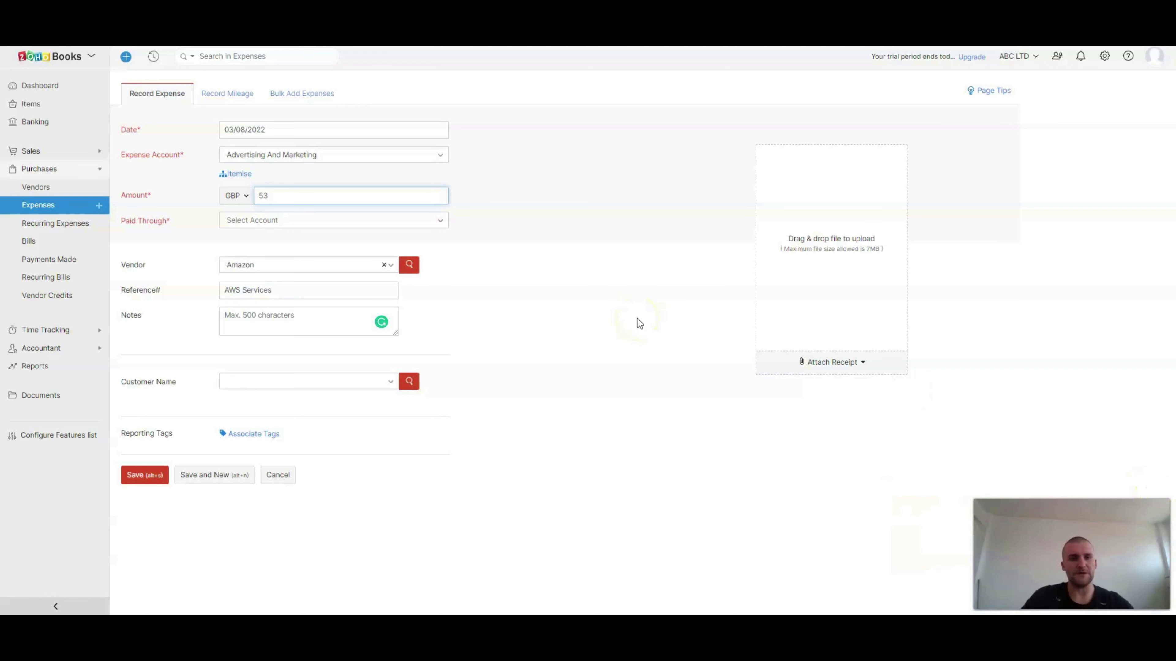
# Set the expense as paid through Petty Cash and save it.
pyautogui.click(296, 224)
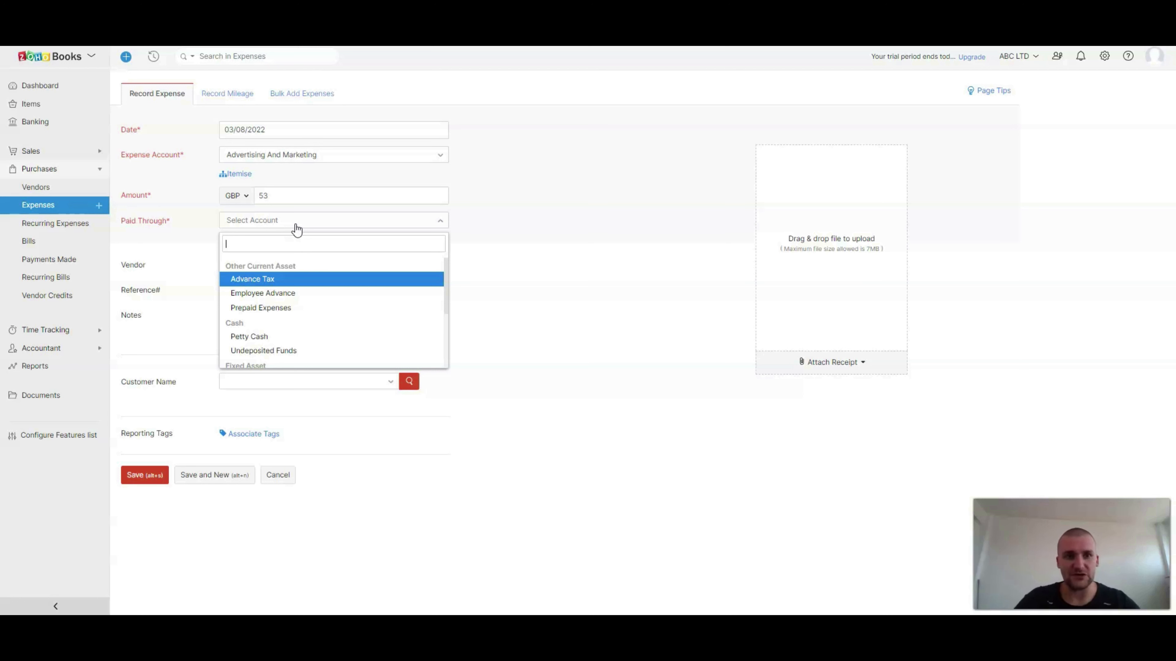
pyautogui.scroll(-3, 302, 302)
pyautogui.scroll(1, 303, 302)
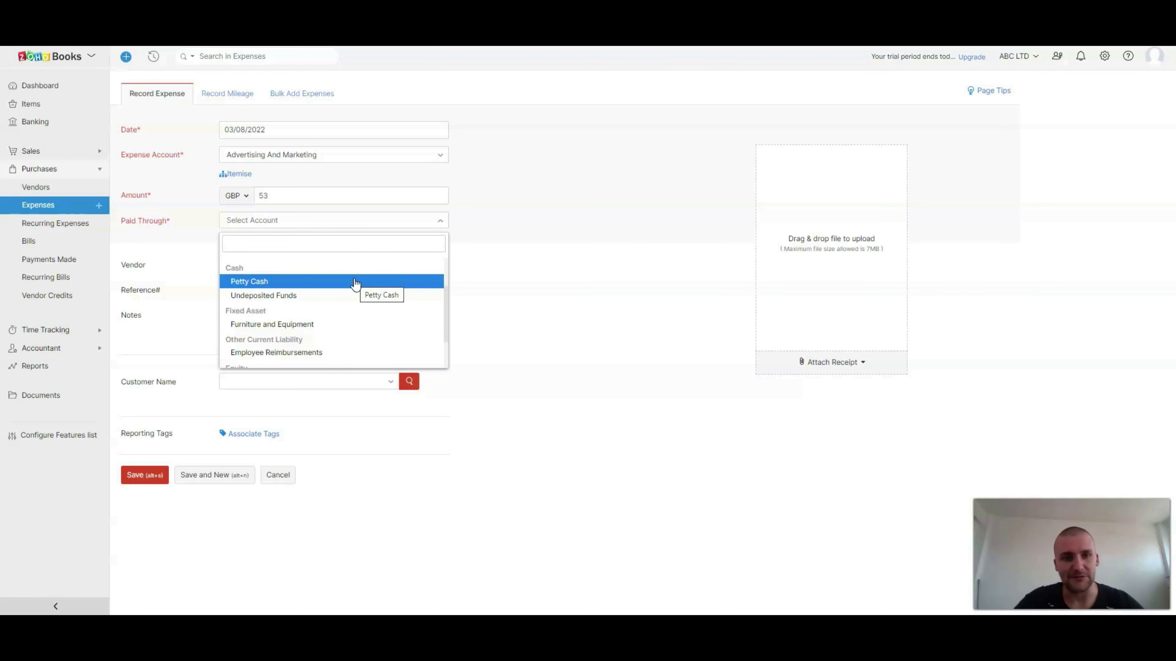
pyautogui.click(329, 281)
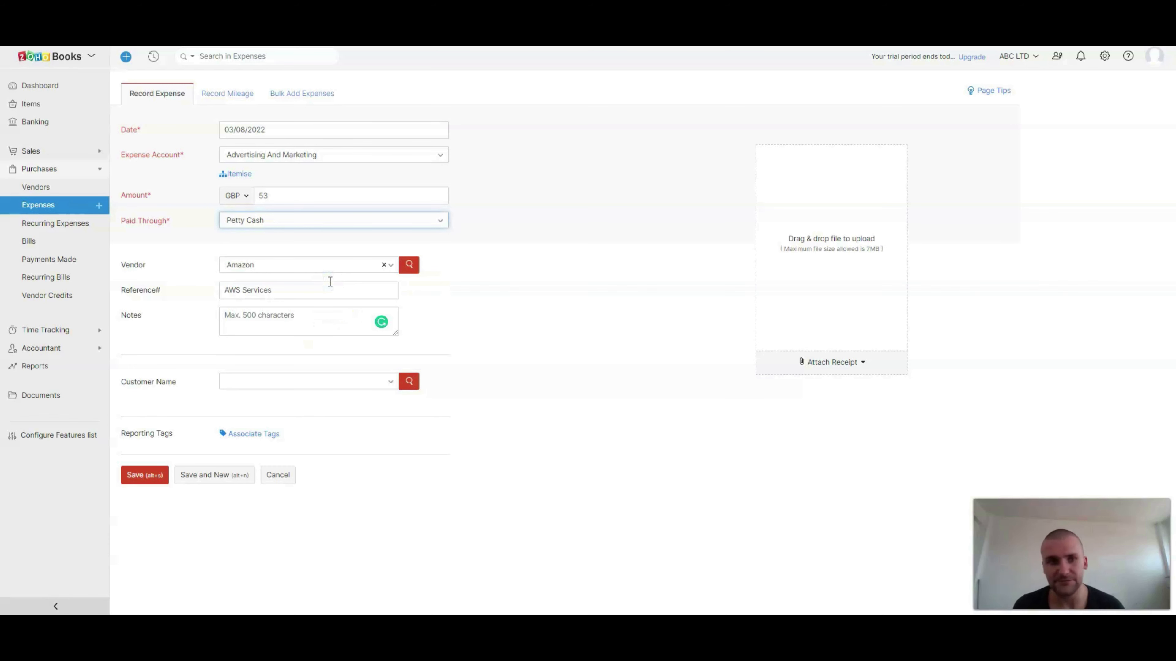
pyautogui.click(149, 414)
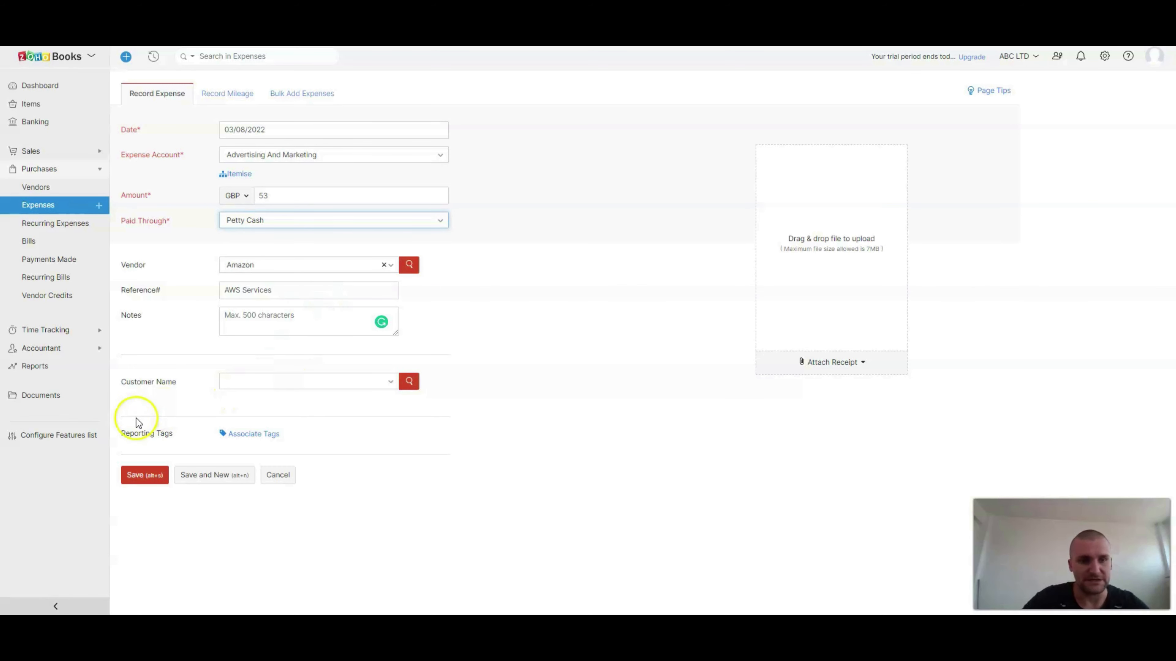
pyautogui.click(165, 480)
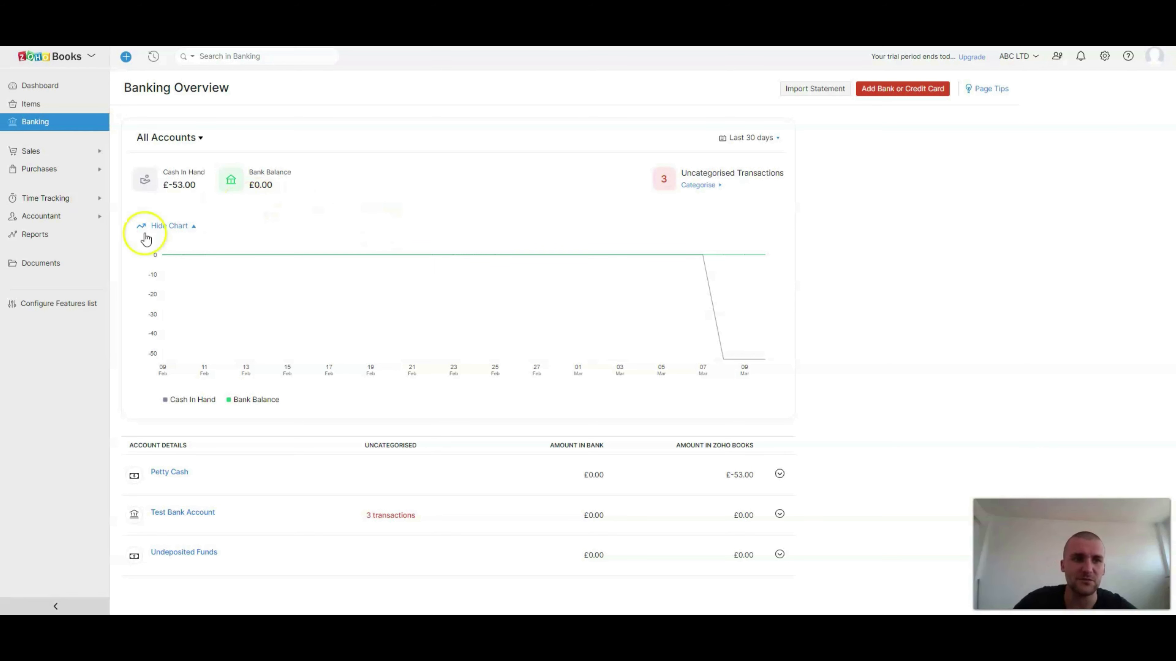
# Look at the Purchases entries and the actions available for the Petty Cash account in the banking overview.
pyautogui.click(75, 175)
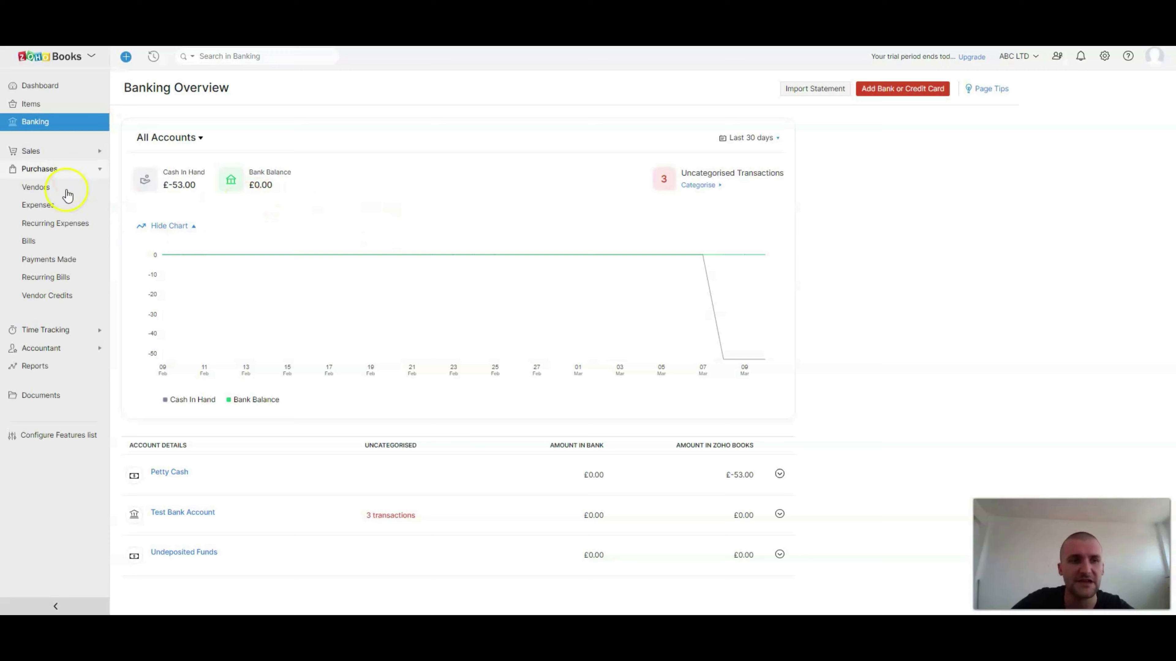
pyautogui.click(46, 209)
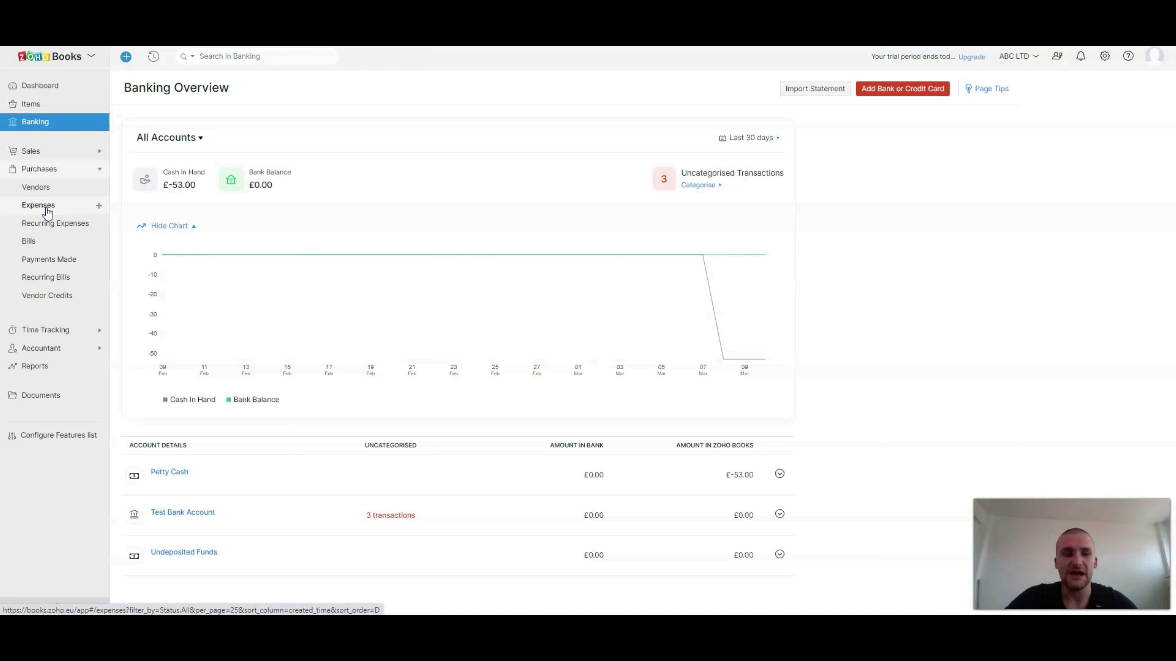
pyautogui.click(780, 475)
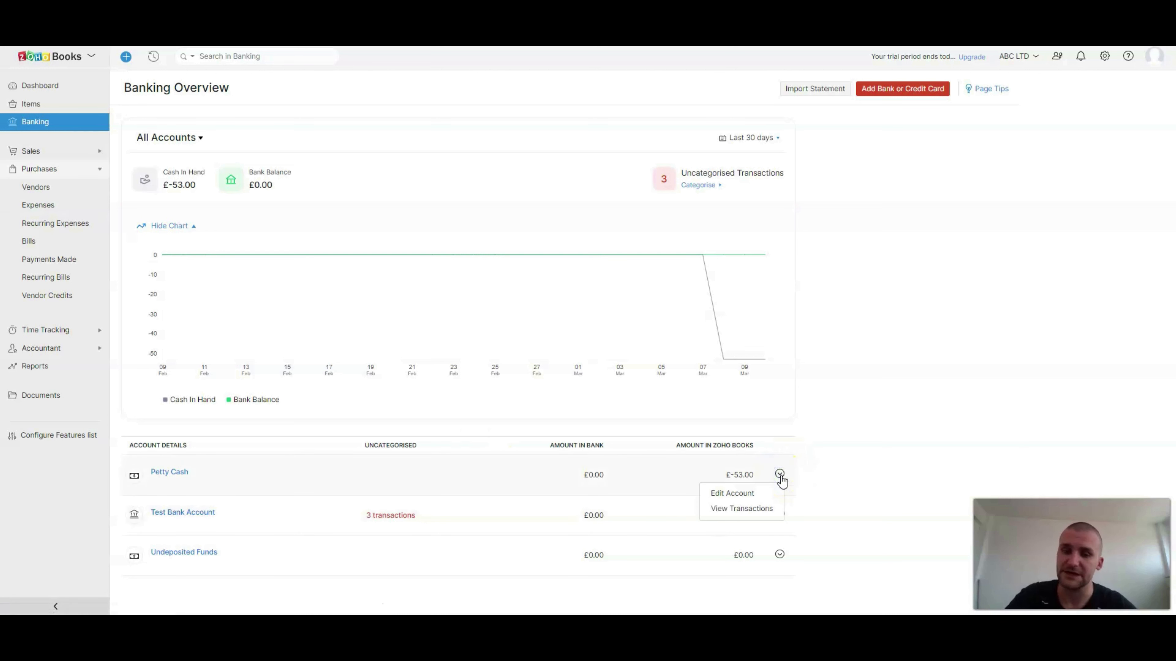
pyautogui.click(835, 413)
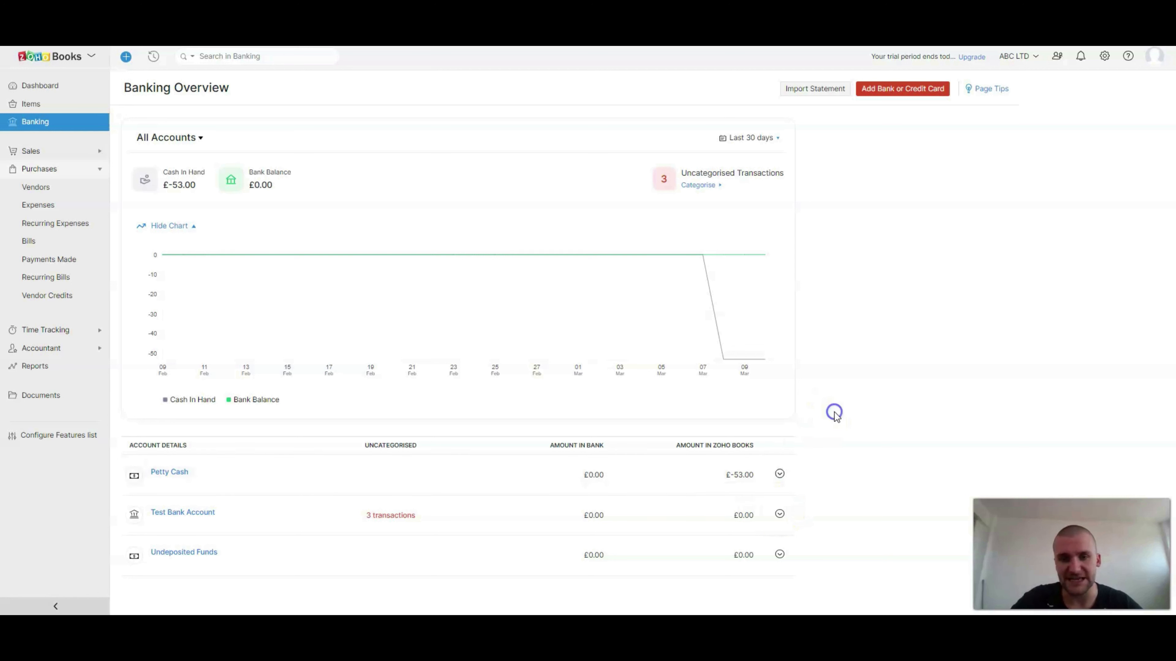
# Check the Petty Cash balance and its transactions, and return to the banking overview.
pyautogui.moveTo(715, 483); pyautogui.dragTo(754, 482)
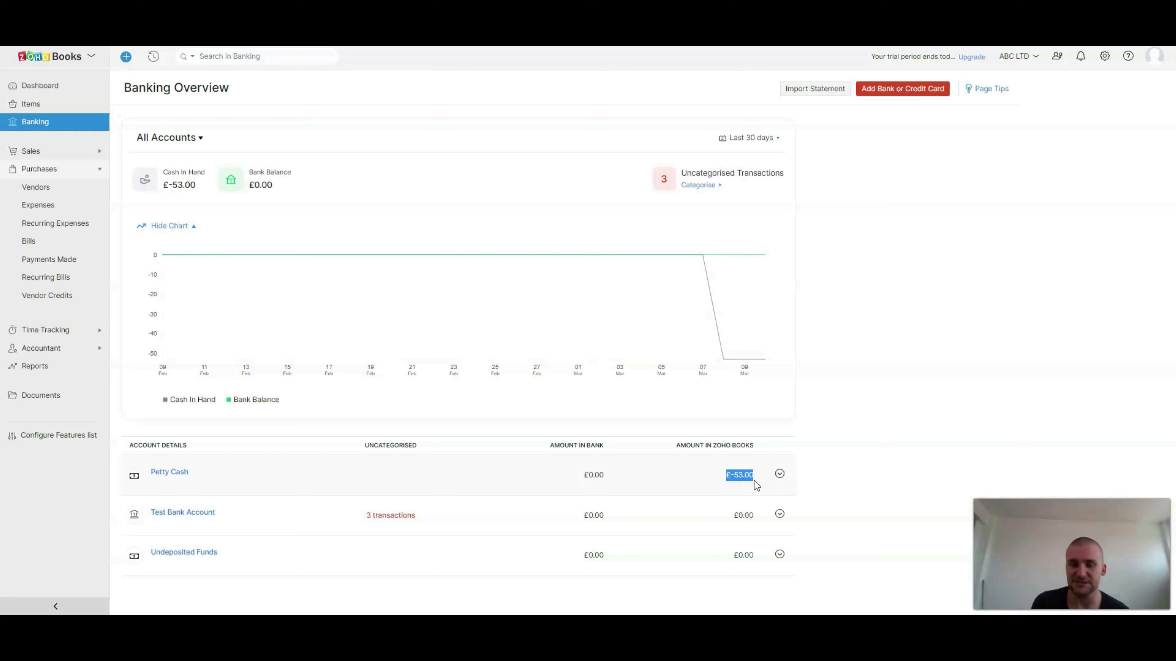
pyautogui.click(780, 474)
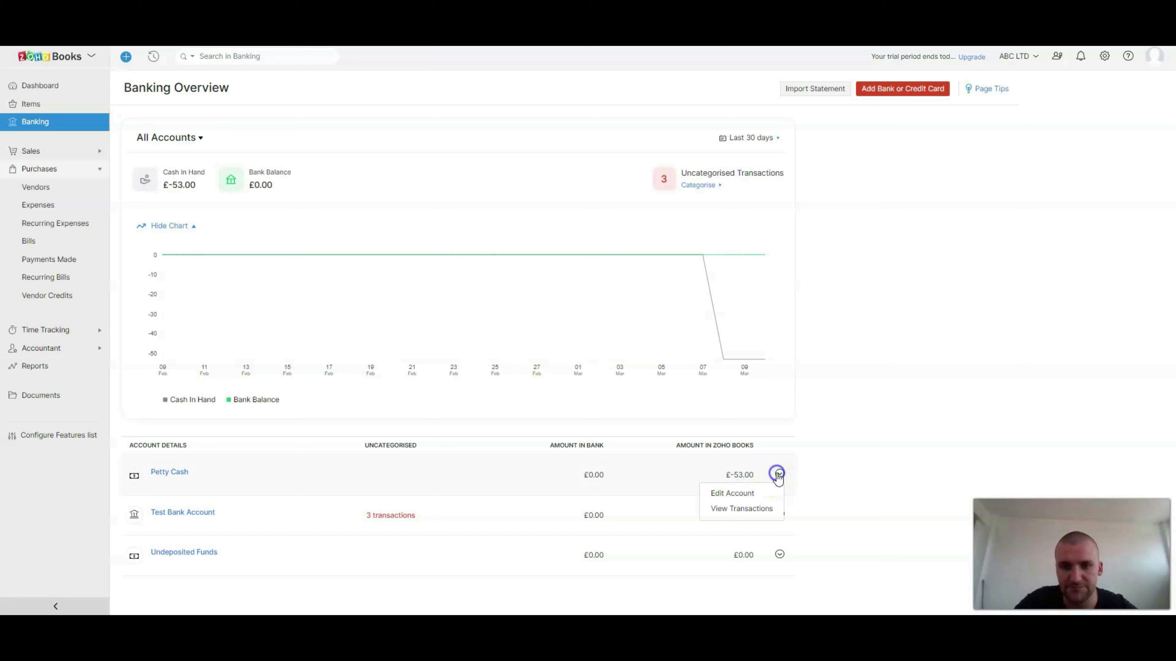
pyautogui.click(735, 509)
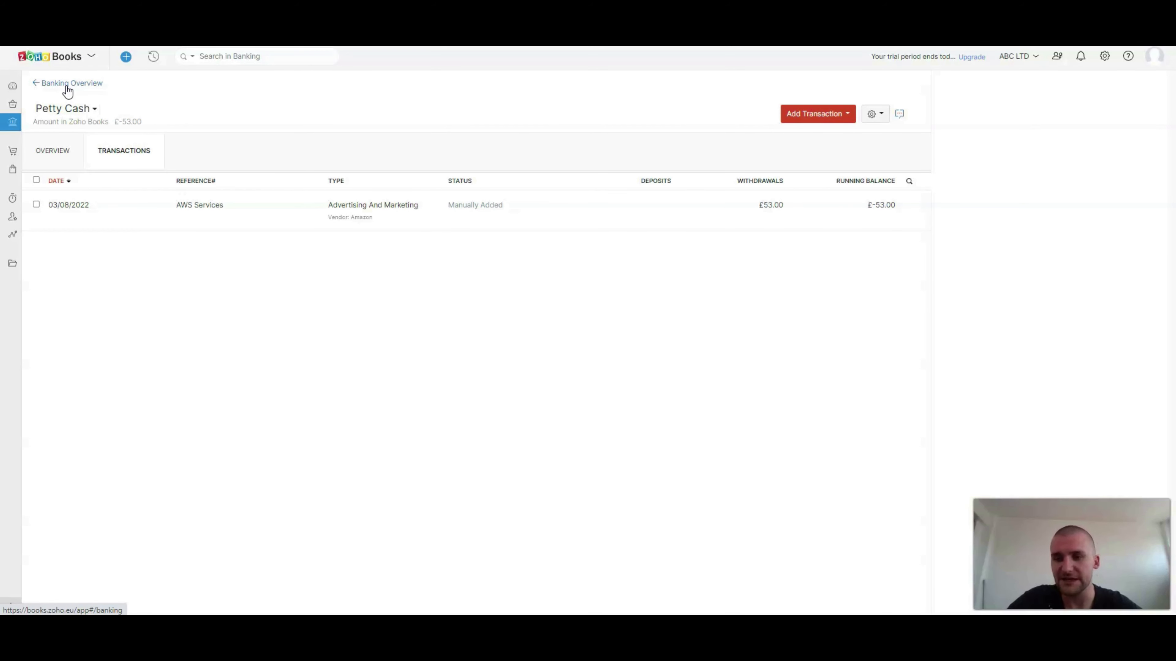
pyautogui.click(52, 91)
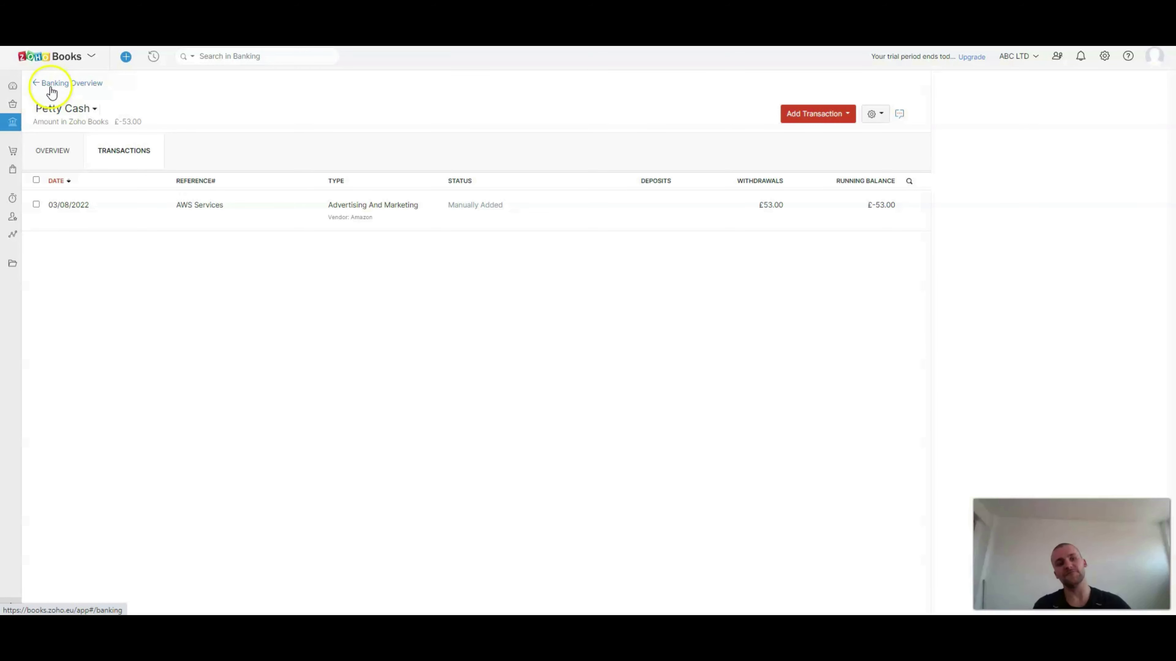
pyautogui.click(52, 91)
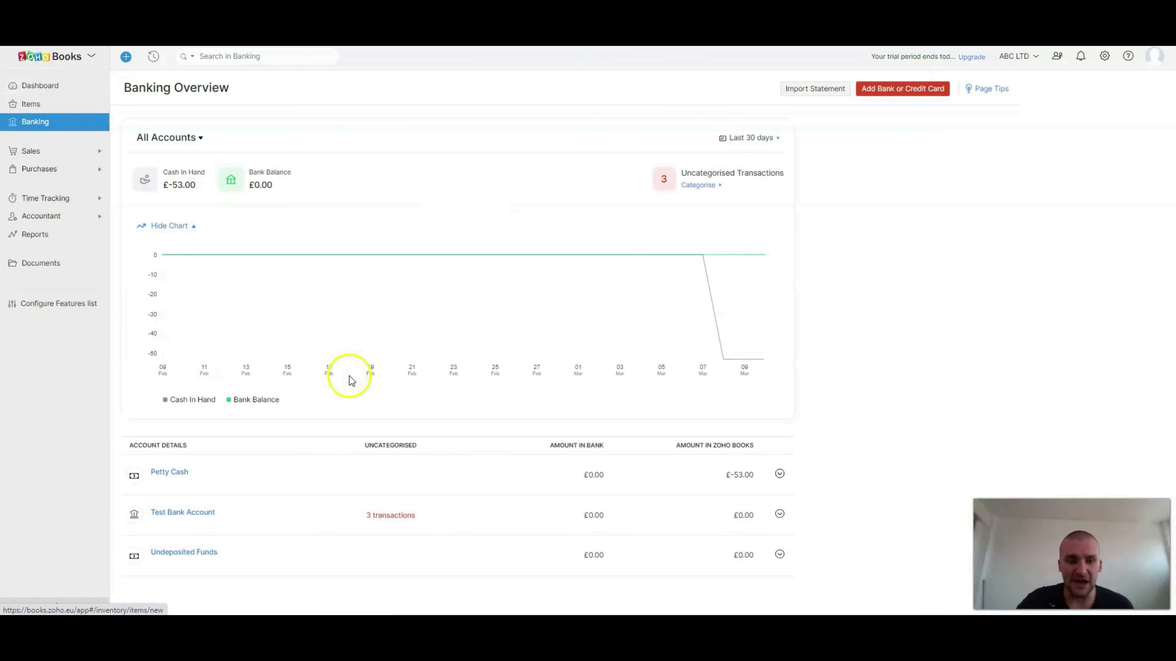
# Examine the uncategorised bank statement transactions of the Test Bank Account and the entries under Purchases.
pyautogui.click(409, 516)
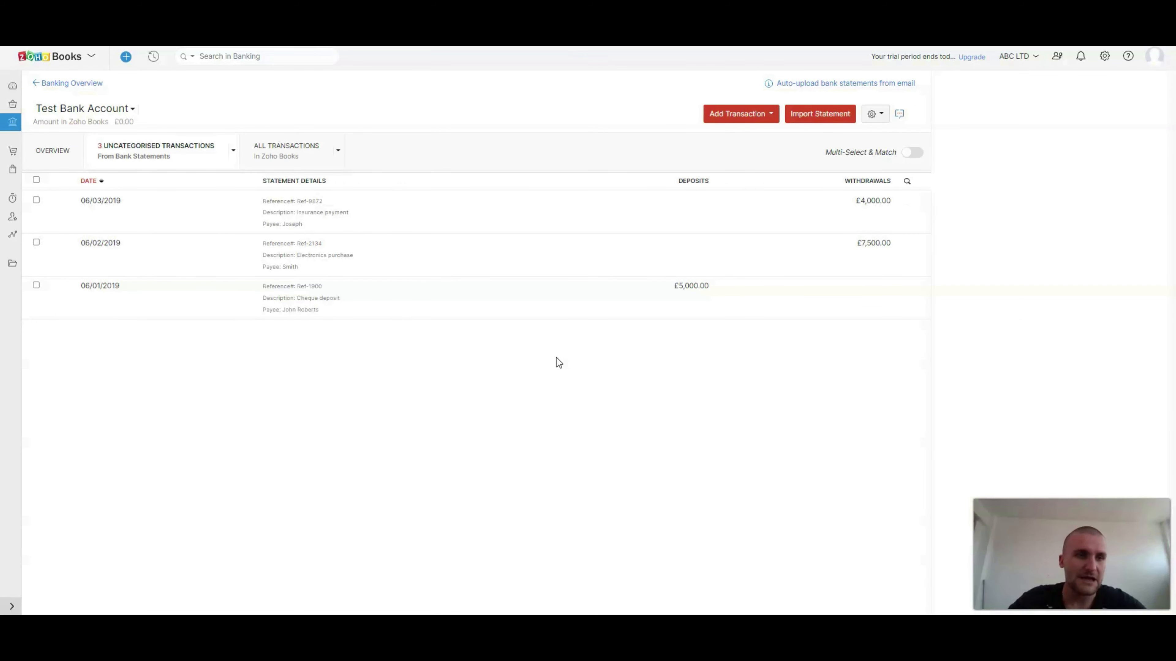
pyautogui.click(71, 83)
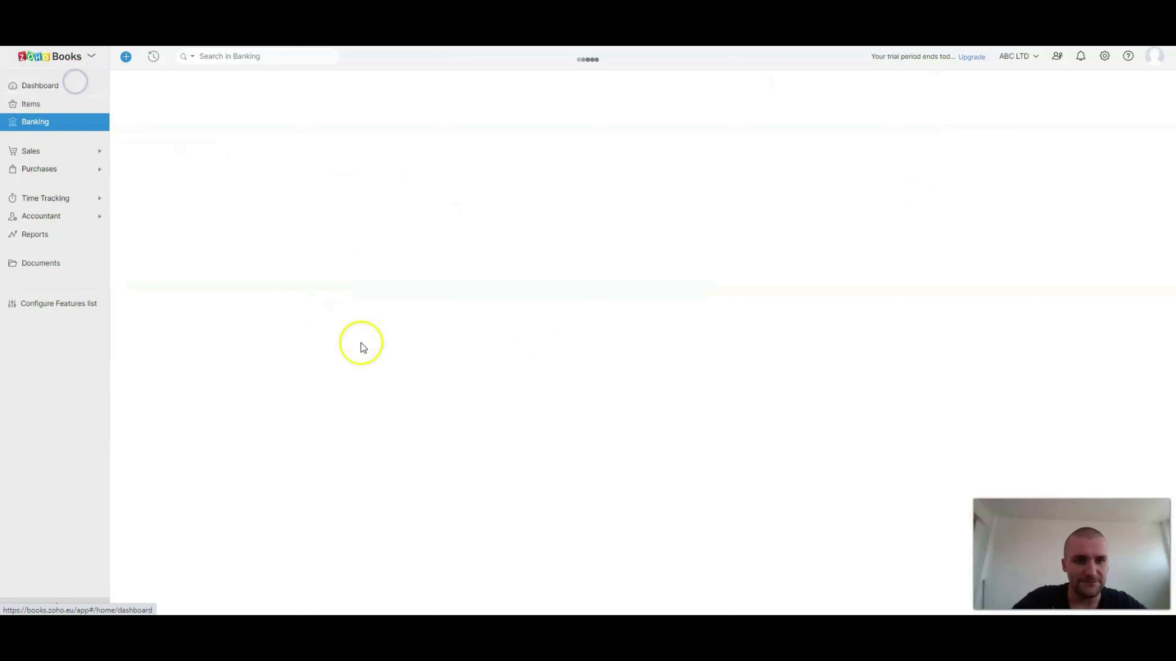
pyautogui.click(394, 515)
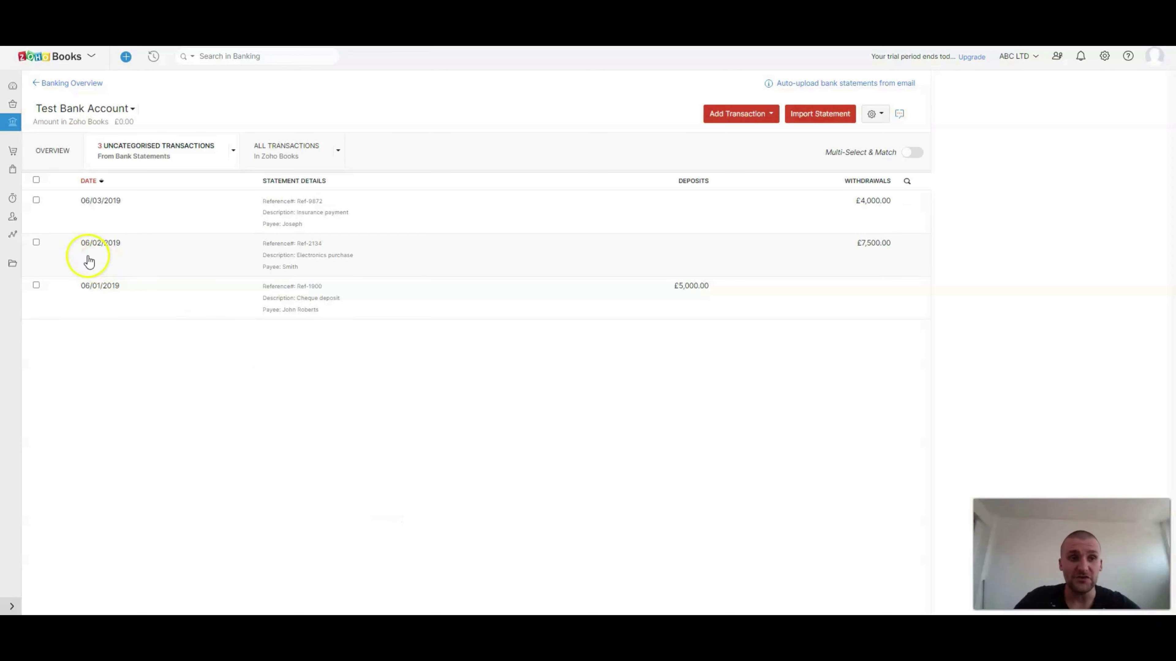
pyautogui.click(13, 169)
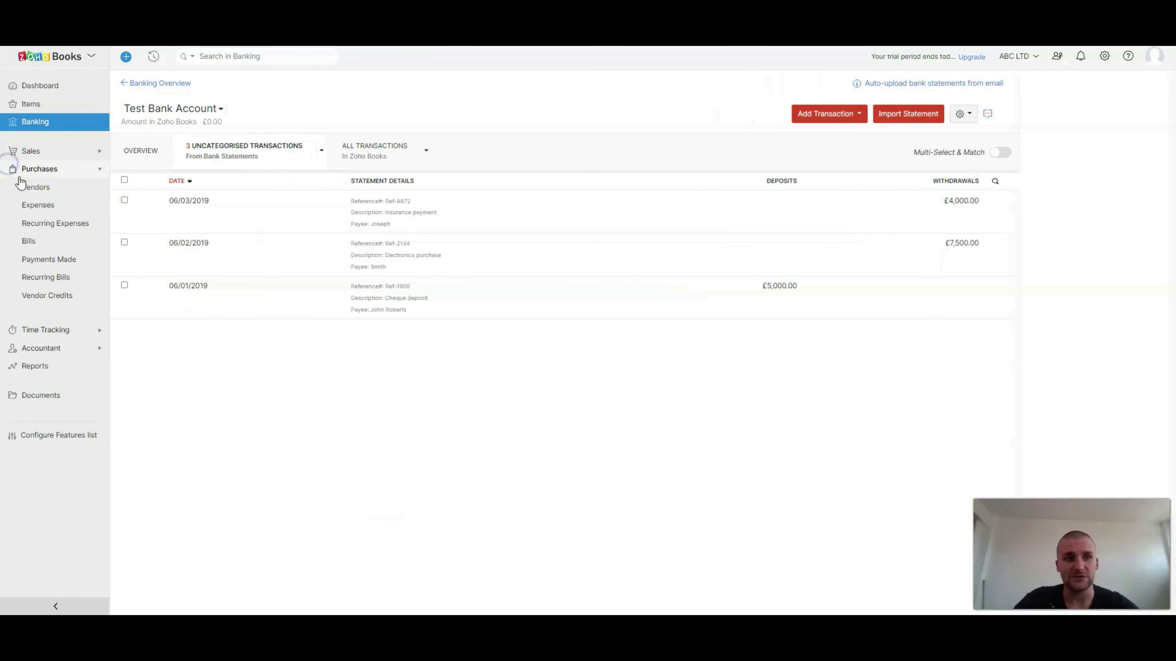
pyautogui.click(37, 210)
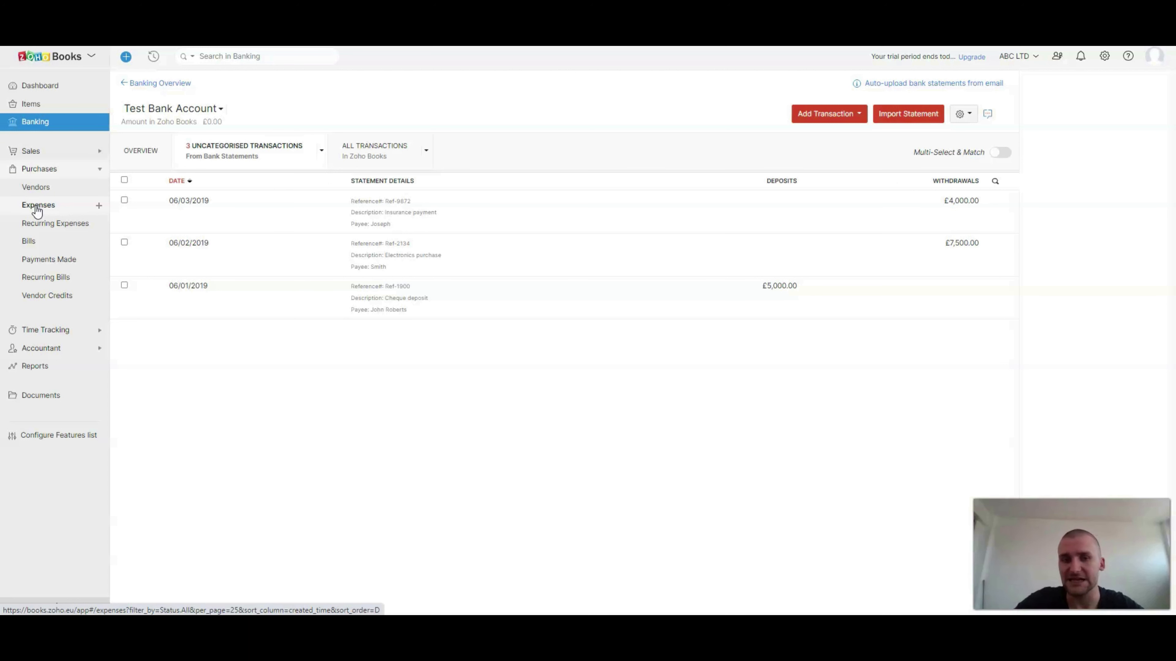
# Open the insurance payment dated 06/03/2019 for manual categorisation as an expense and search the expense accounts for "ins".
pyautogui.click(452, 216)
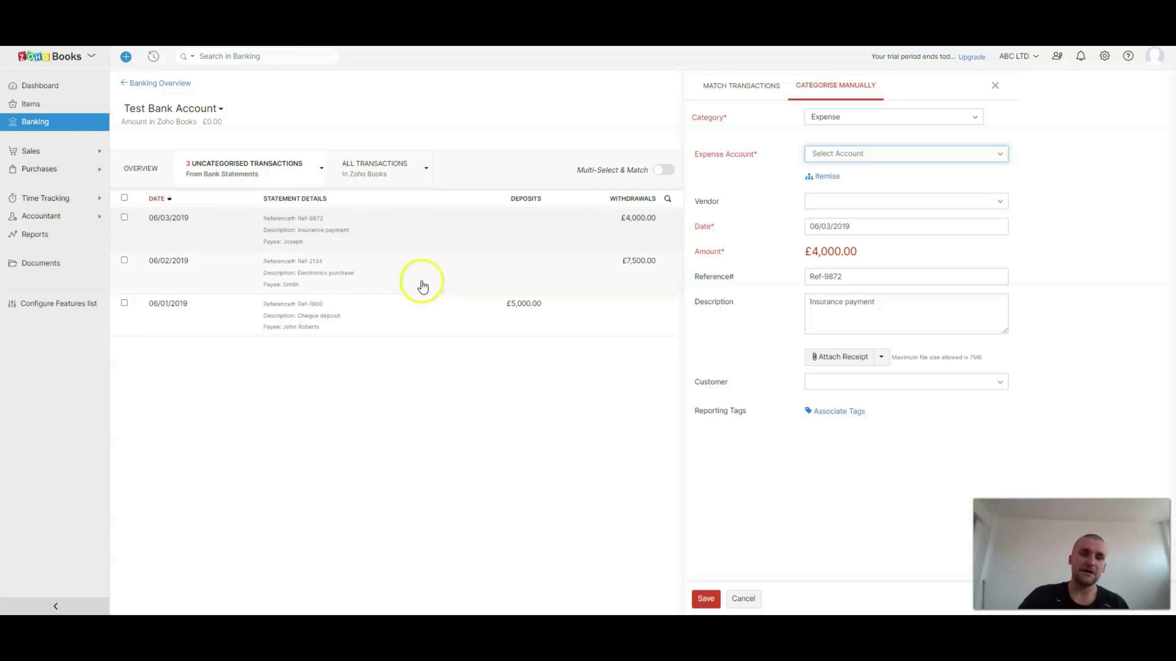
pyautogui.click(420, 281)
pyautogui.click(432, 223)
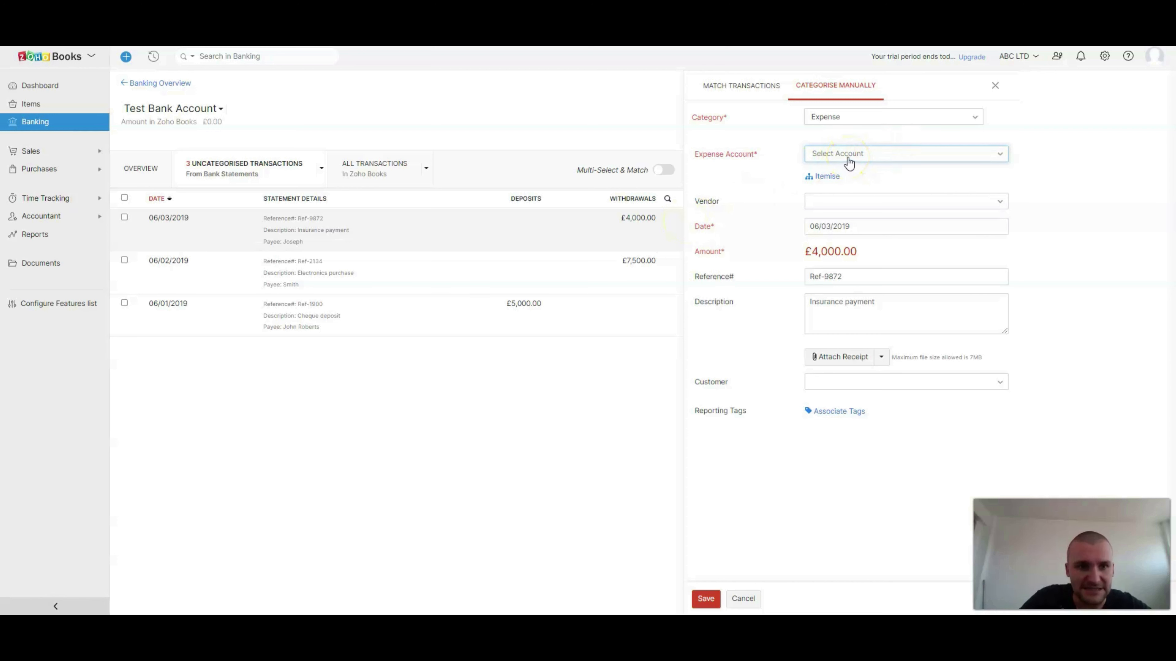
pyautogui.click(848, 161)
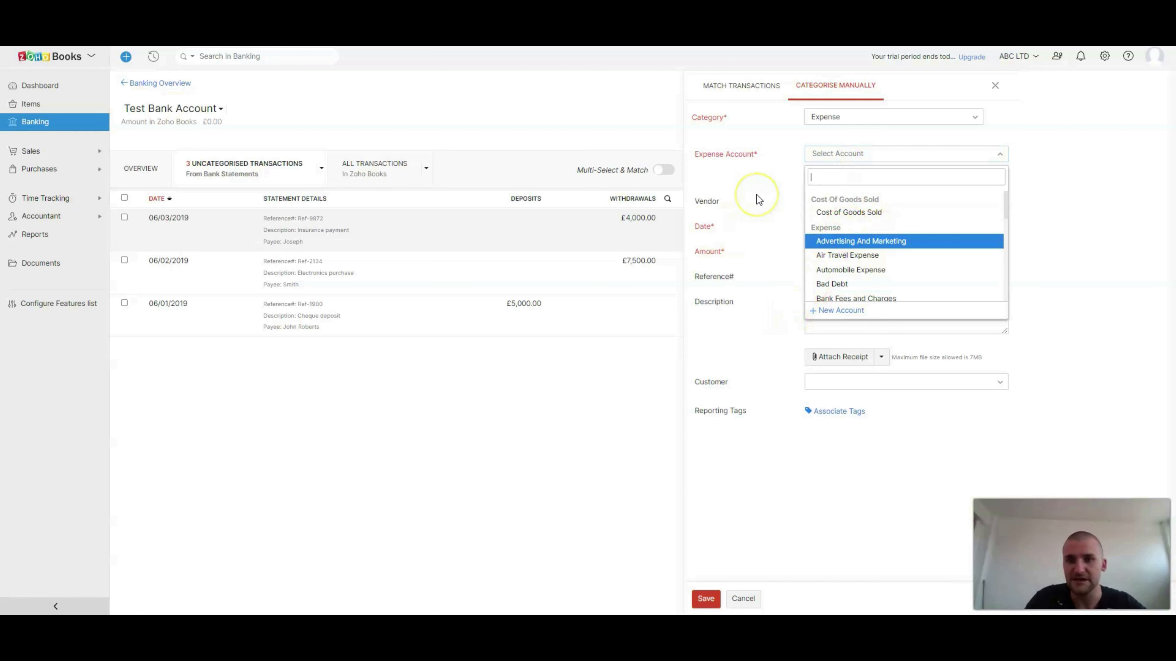
pyautogui.write('ins')
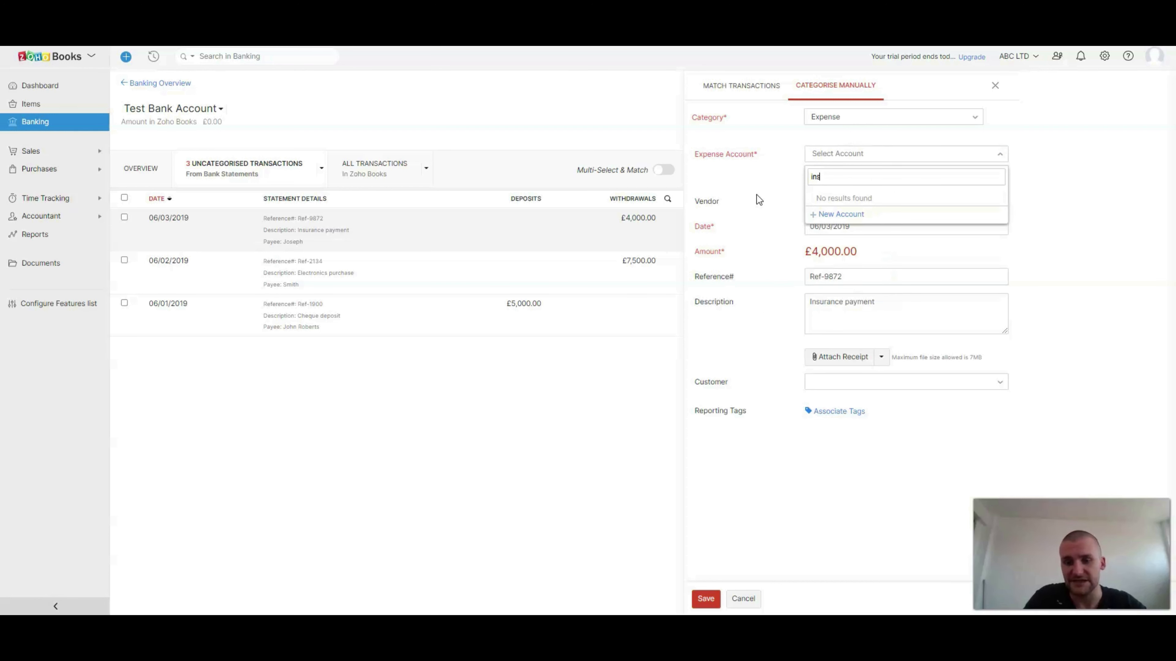
# Create a new account of type Expense named "Insurance" and select it as the transaction's expense account.
pyautogui.click(836, 214)
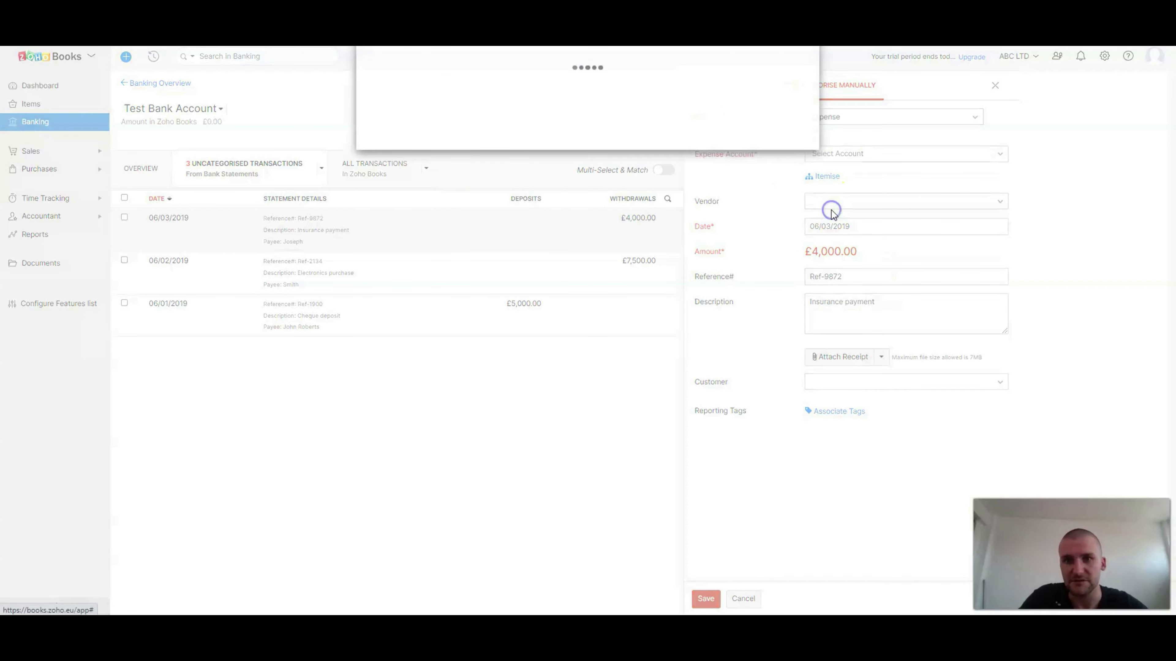
pyautogui.click(481, 99)
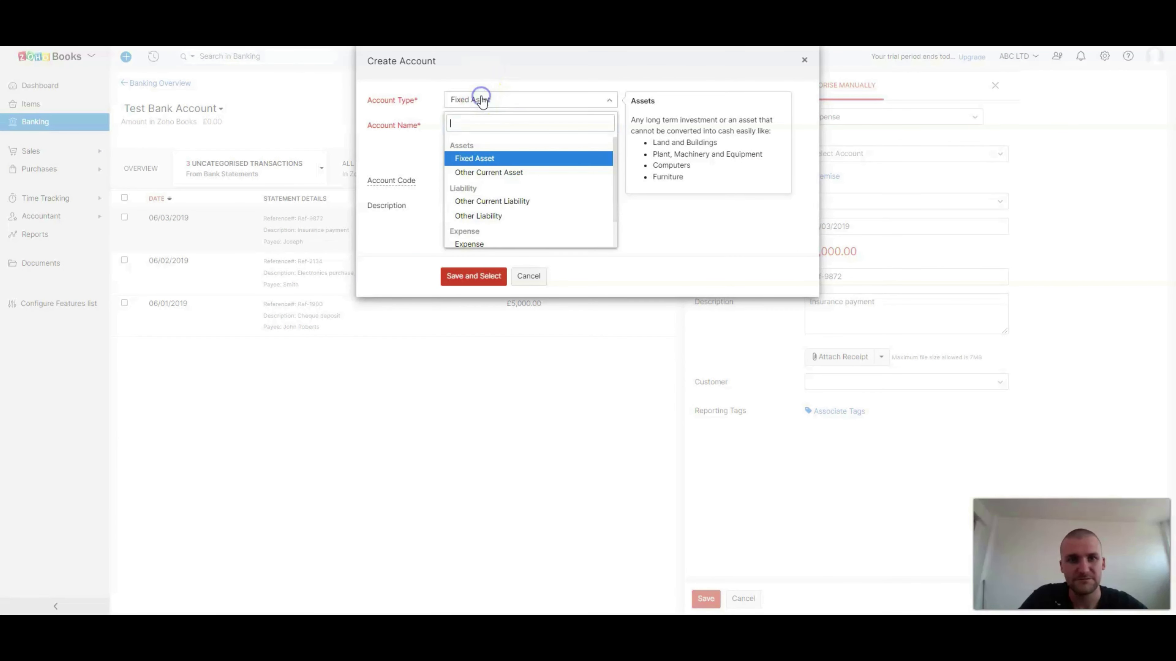
pyautogui.scroll(-1, 504, 218)
pyautogui.click(500, 214)
pyautogui.click(491, 127)
pyautogui.write('surance')
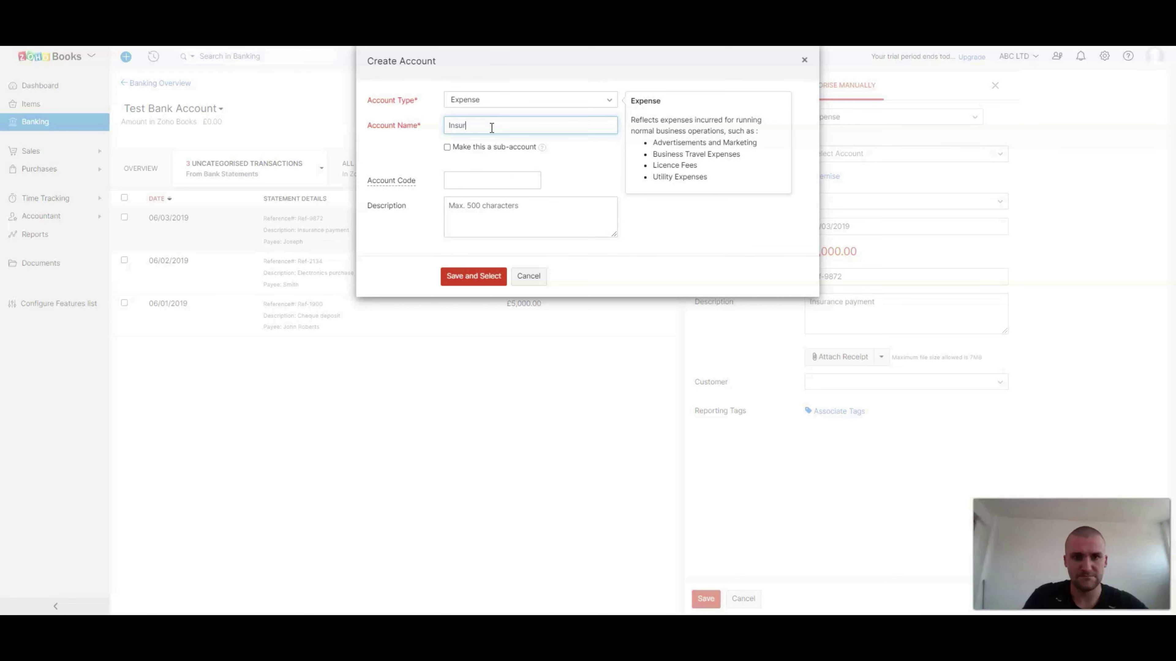
pyautogui.click(447, 279)
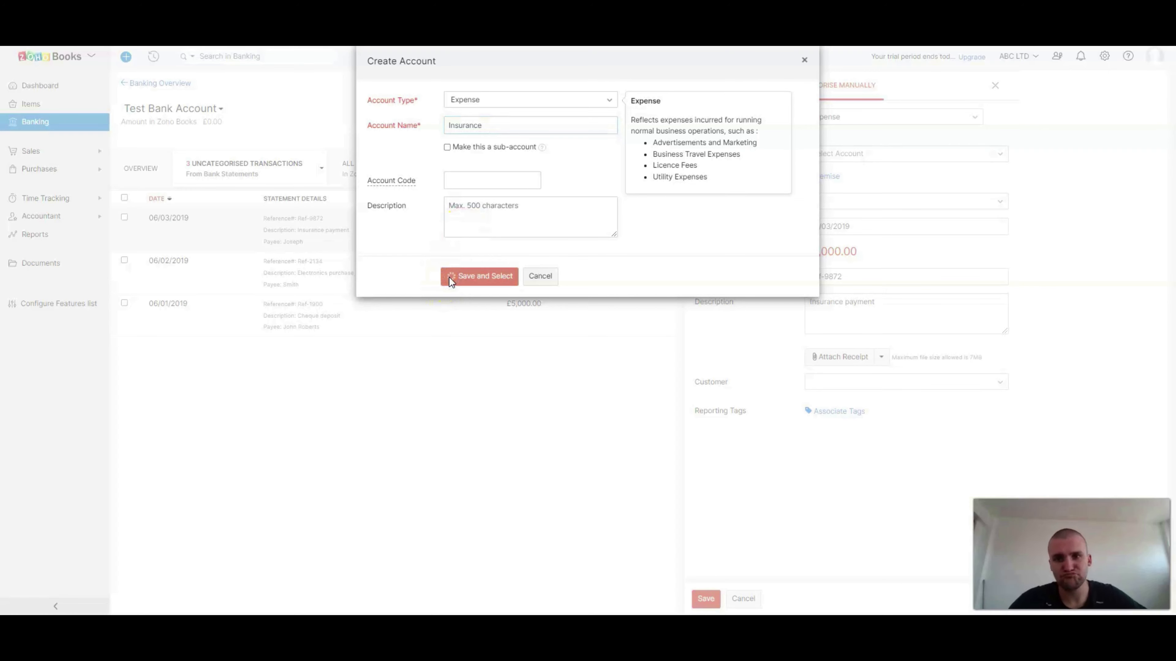
pyautogui.click(935, 277)
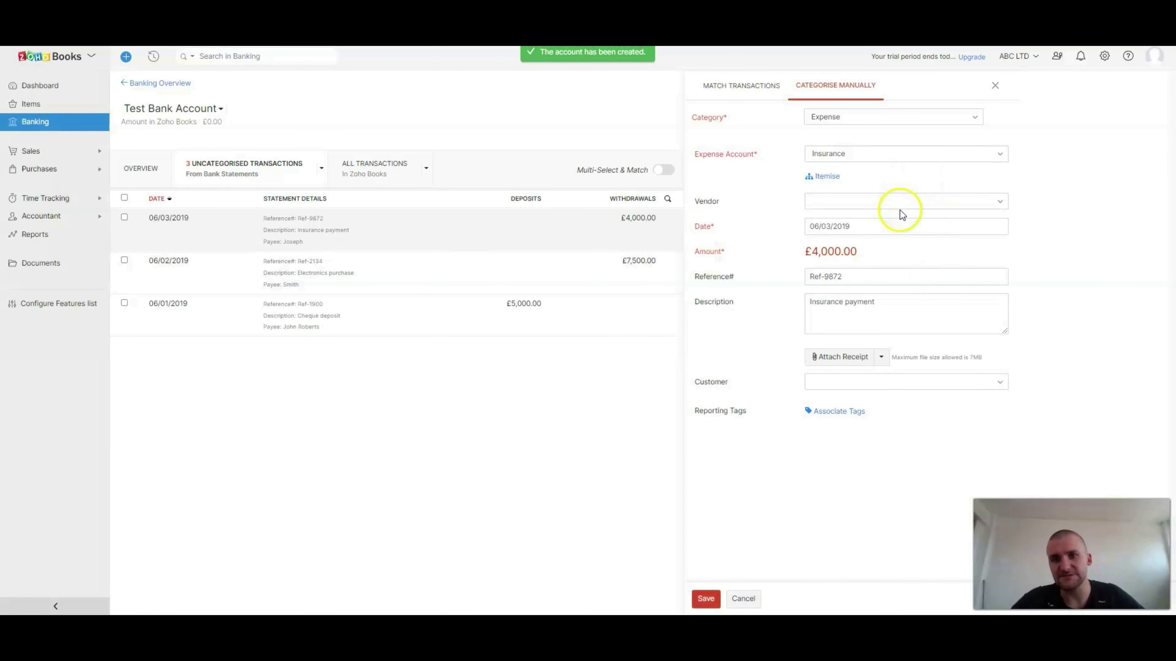
# Create a new vendor with the payee's first name as display name, leave the address blank, and assign it to the transaction.
pyautogui.click(870, 202)
pyautogui.write('joes')
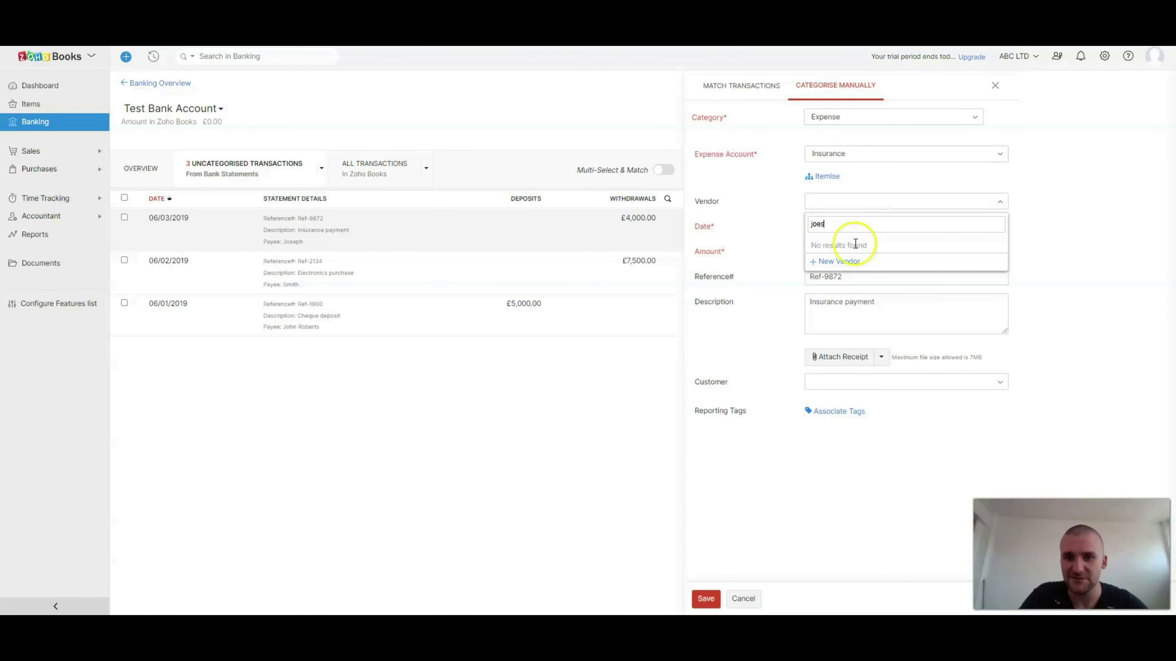
pyautogui.click(835, 261)
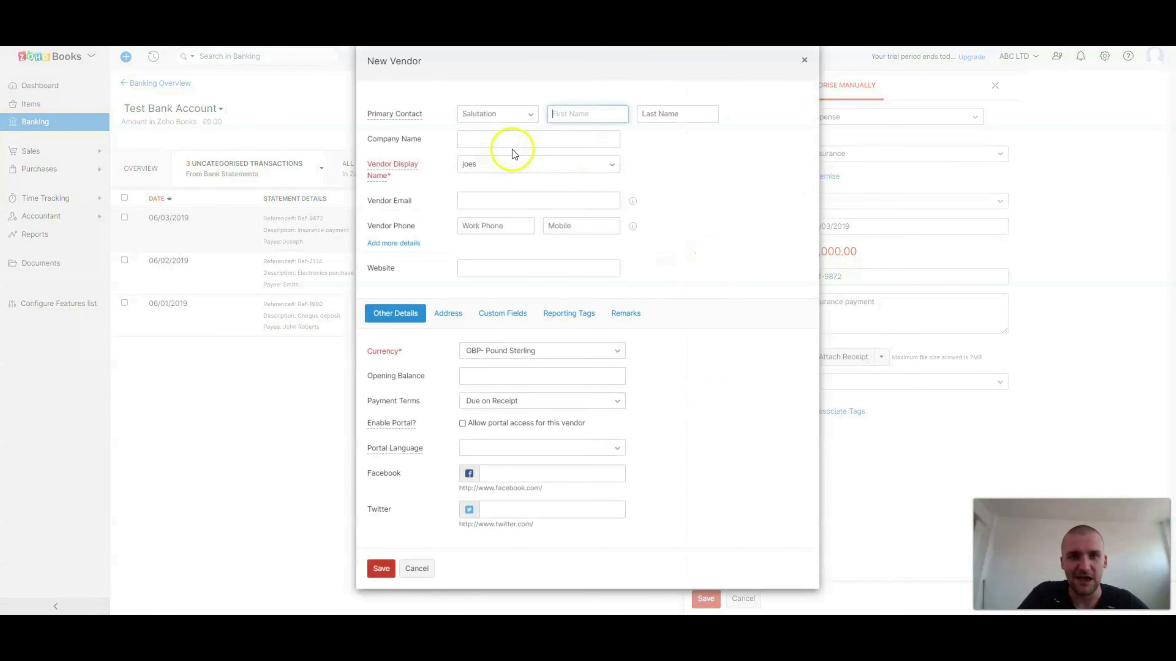
pyautogui.click(515, 163)
pyautogui.write('eph')
pyautogui.click(436, 316)
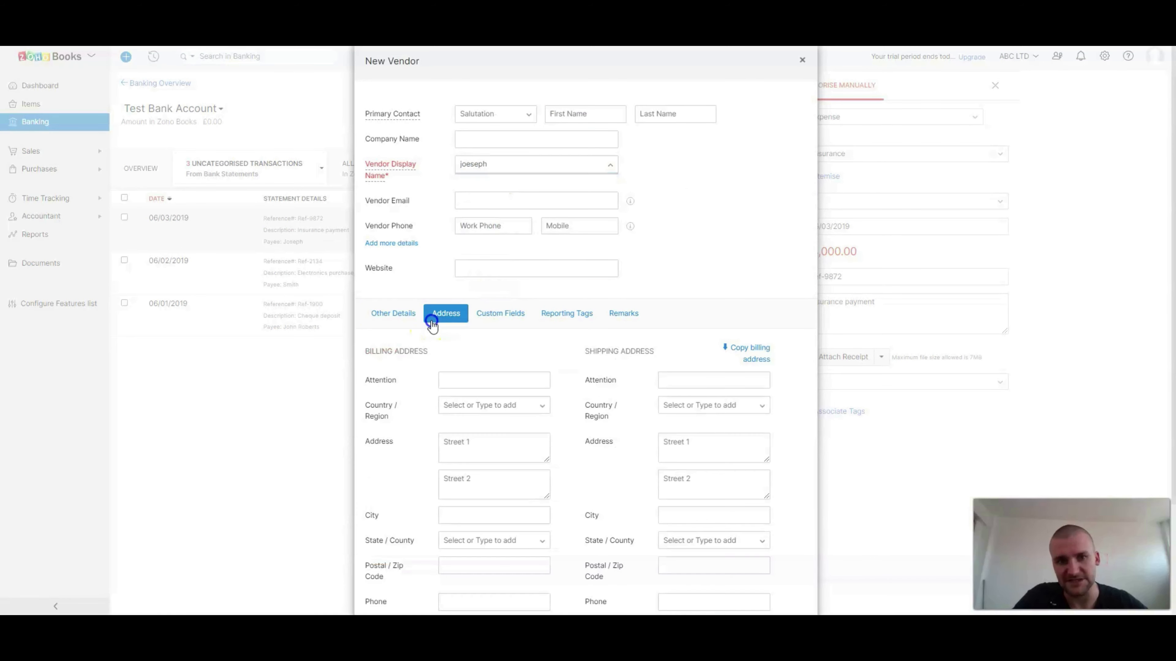
pyautogui.scroll(-3, 376, 325)
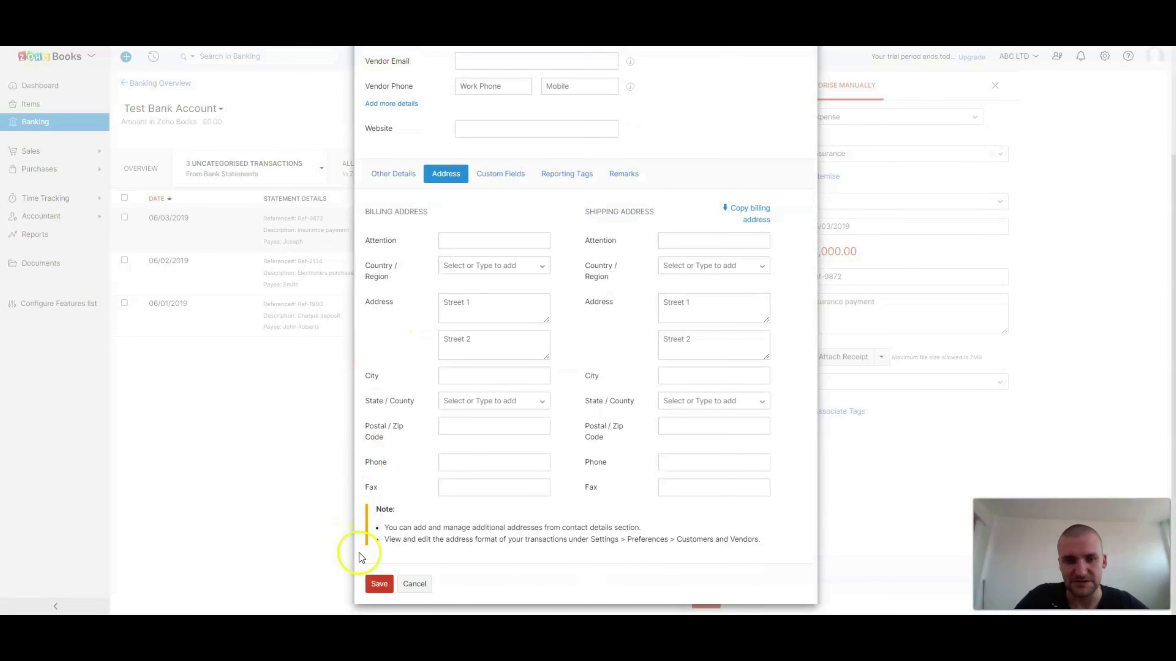
pyautogui.click(378, 585)
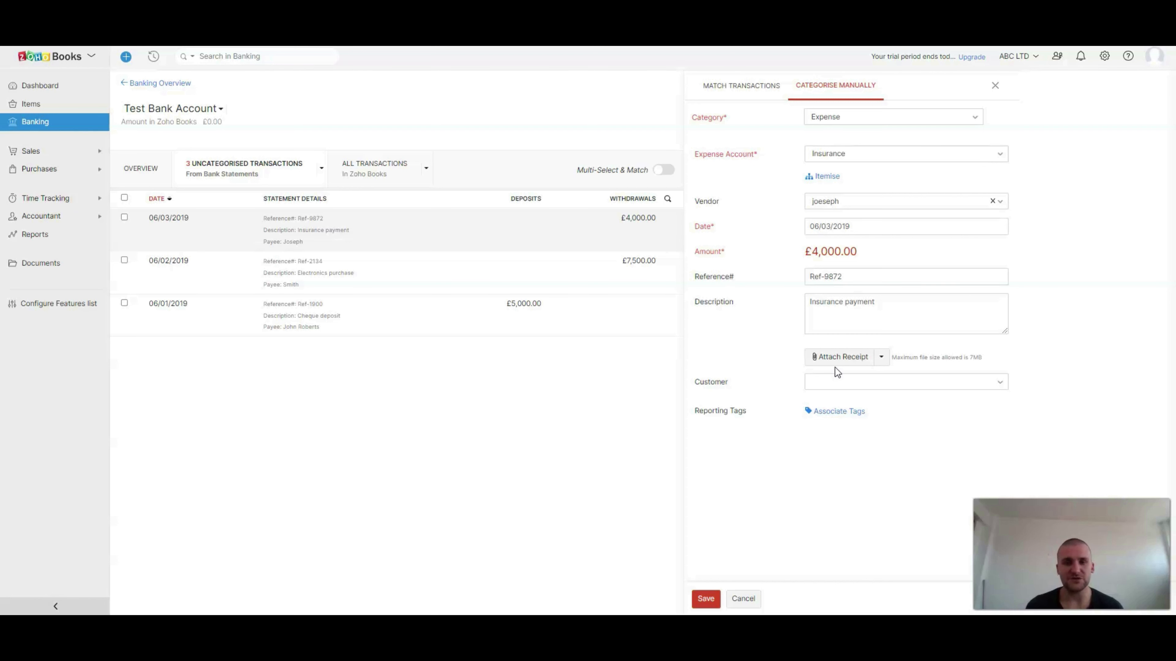
# Save the insurance payment's categorisation and close the new rule form without creating a rule.
pyautogui.click(700, 602)
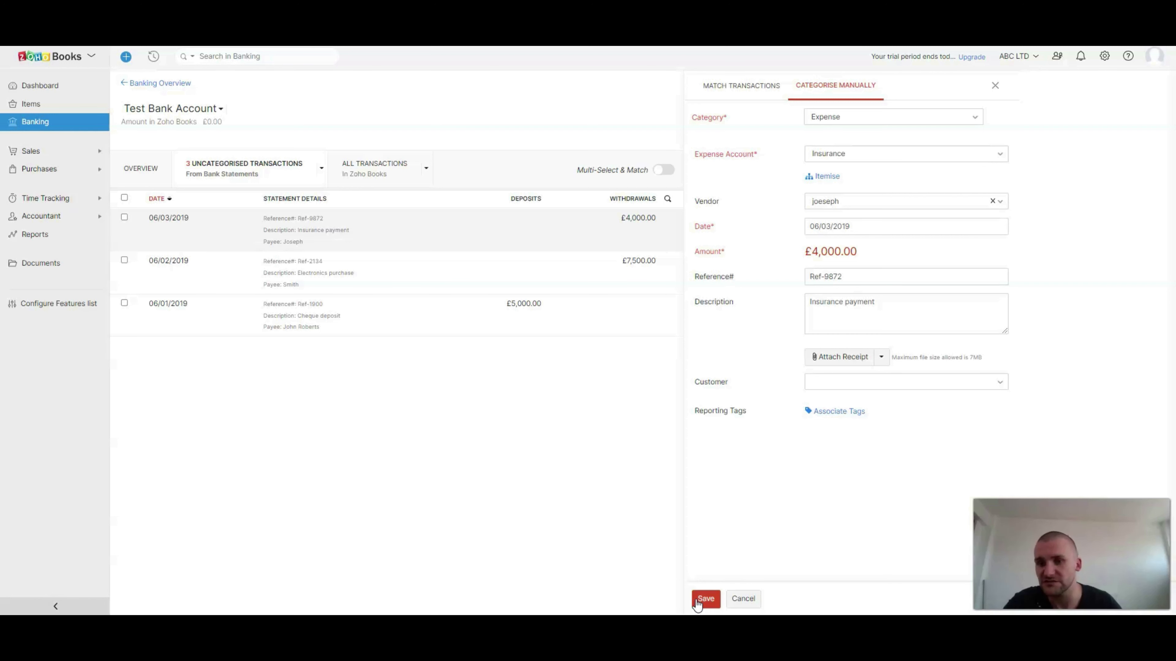
pyautogui.click(697, 602)
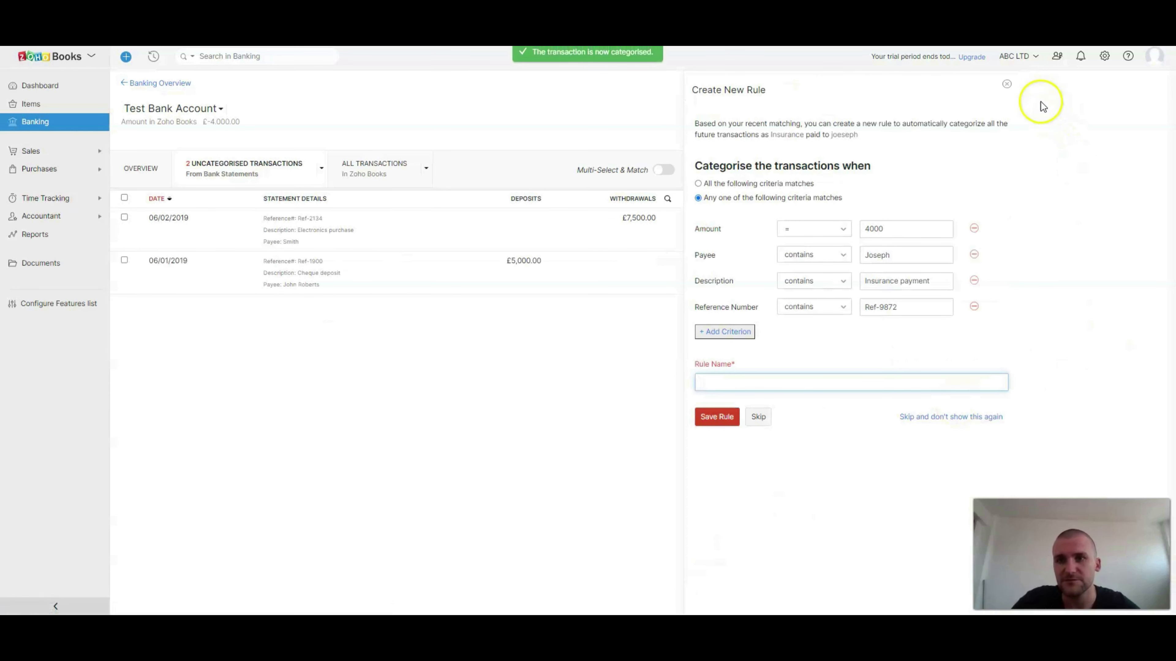
pyautogui.click(1007, 88)
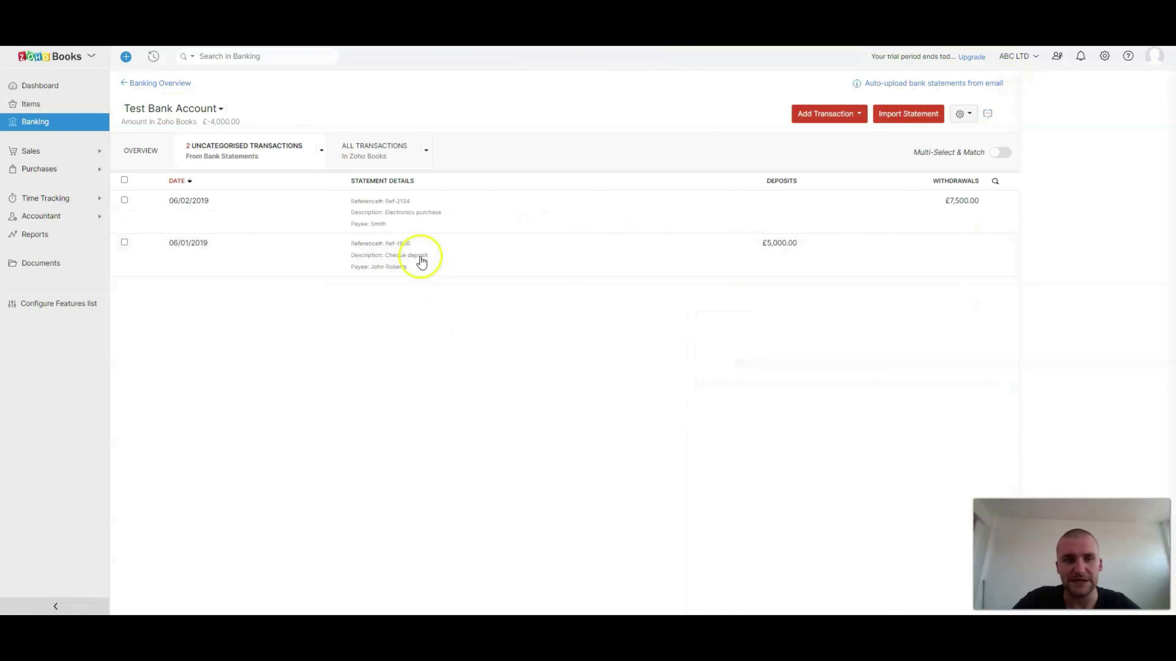
# View all transactions of the Test Bank Account and examine the status of the insurance payment.
pyautogui.click(386, 164)
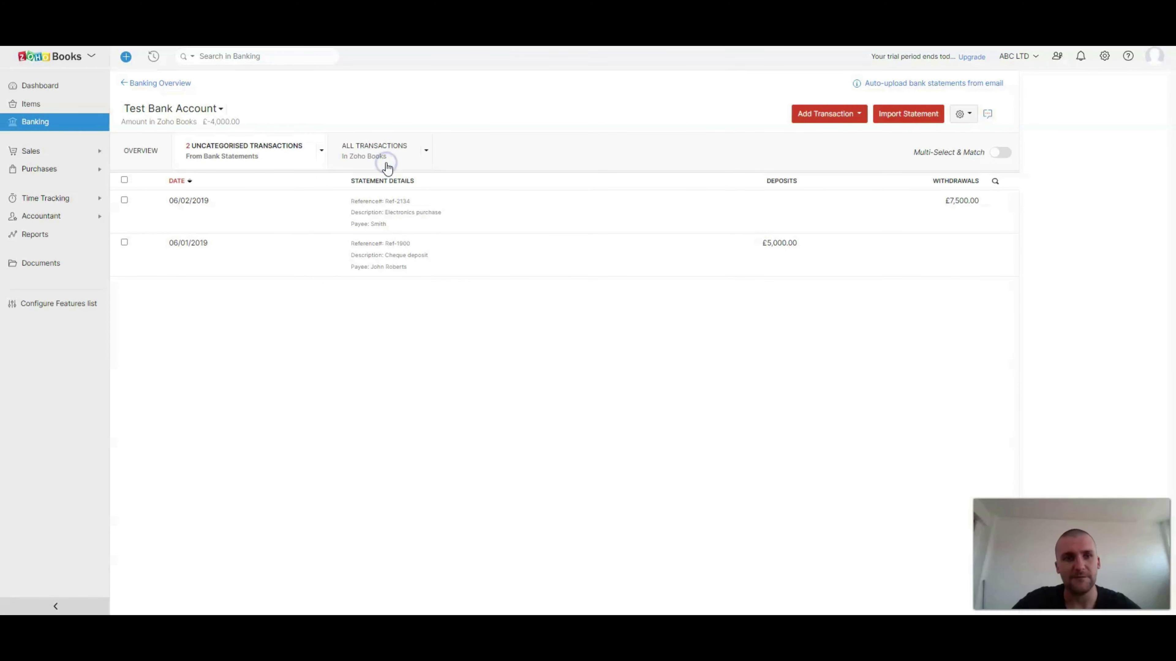
pyautogui.click(375, 141)
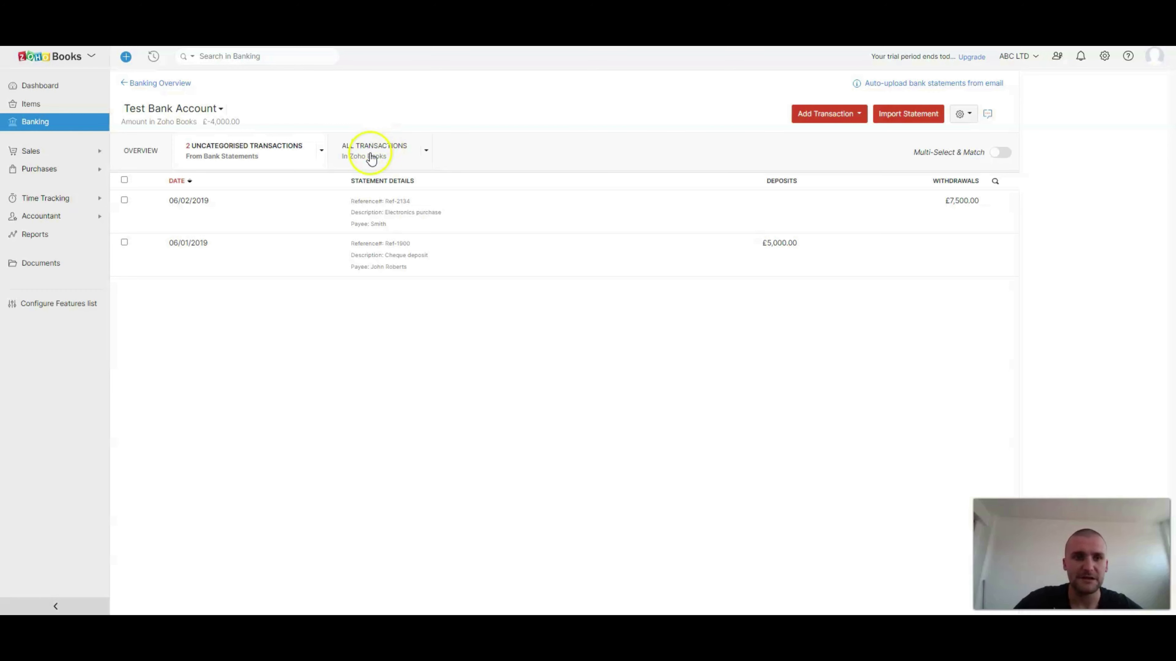
pyautogui.click(140, 153)
pyautogui.click(381, 152)
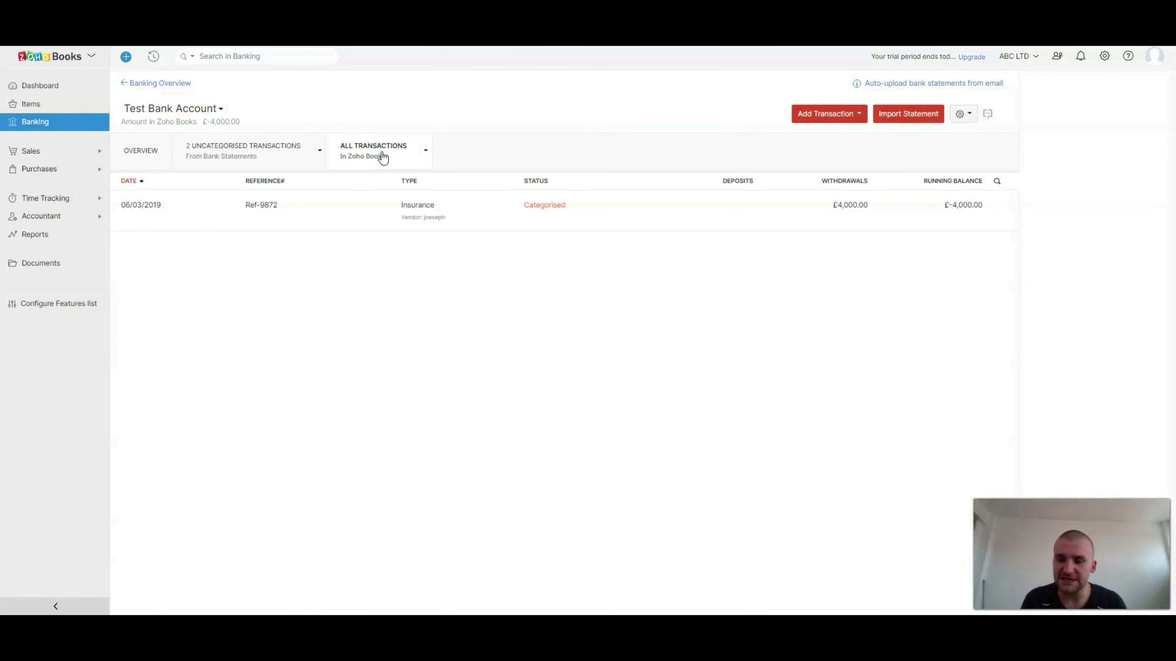
pyautogui.click(549, 208)
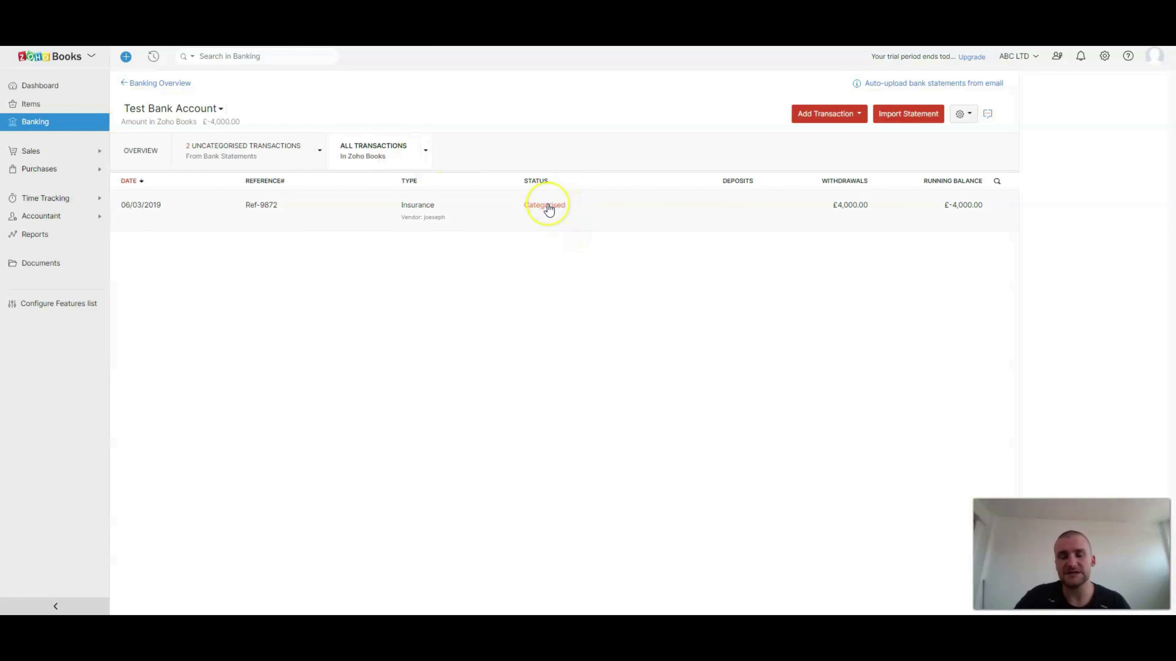